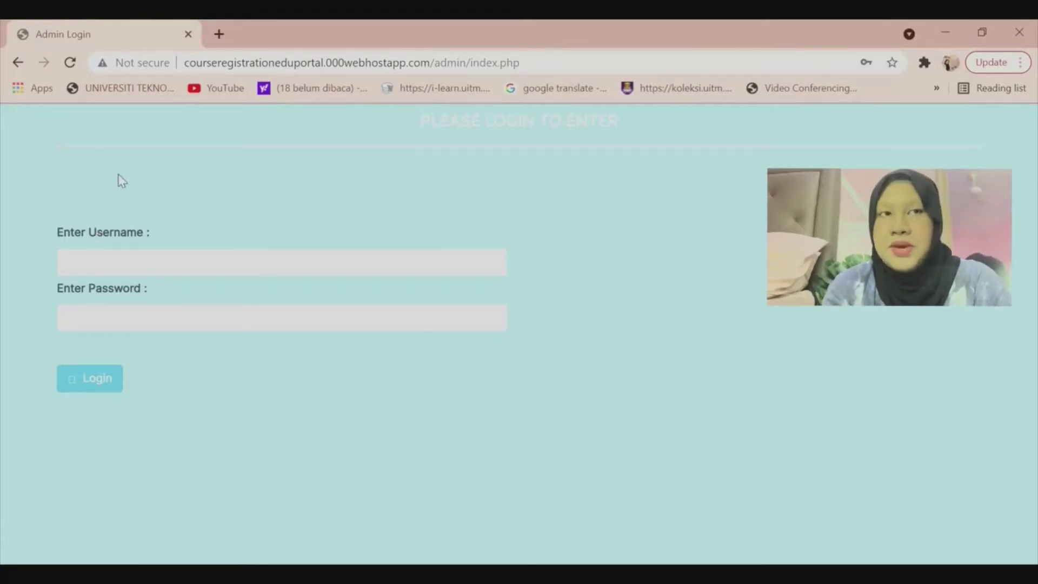
Log in to the admin area with username 'admin' and the administrator password.
left_click(126, 270)
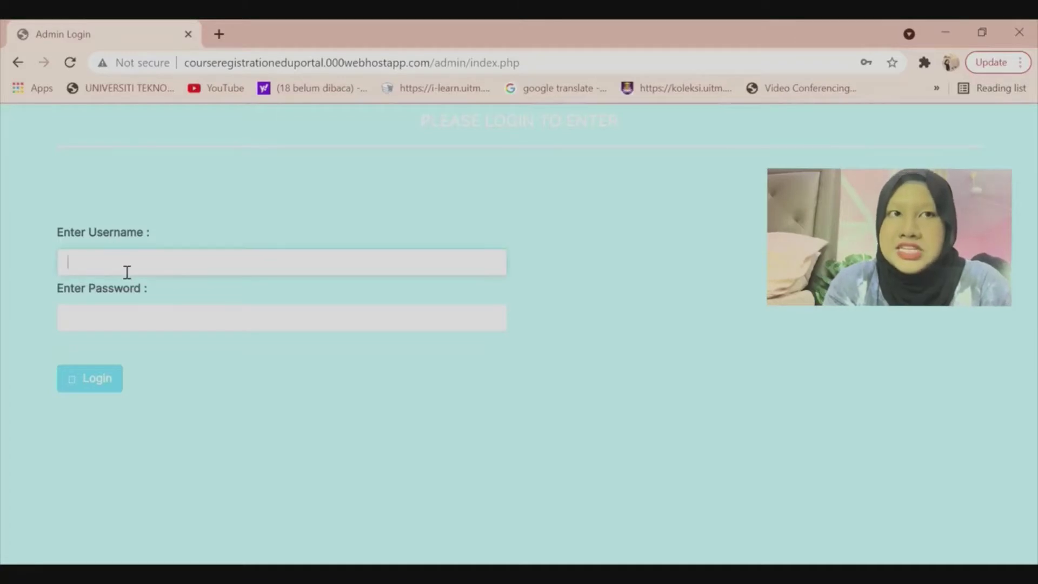
type("admin")
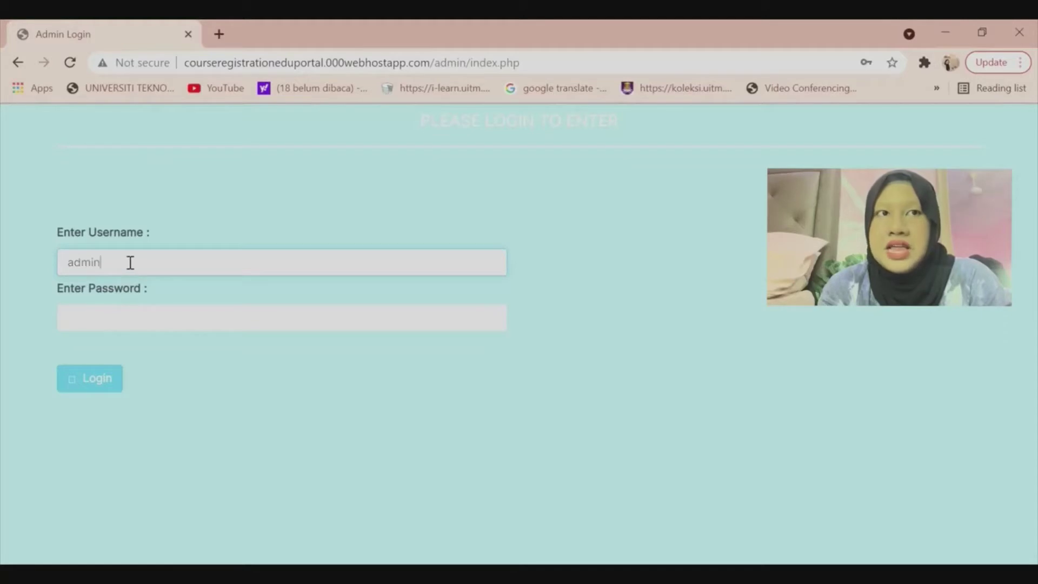
left_click(252, 324)
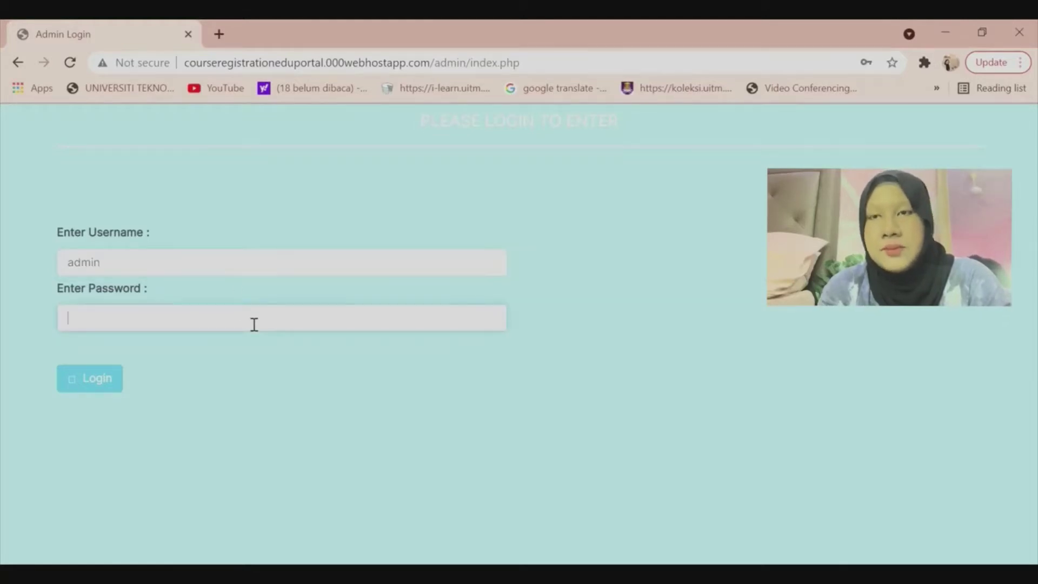
type("******")
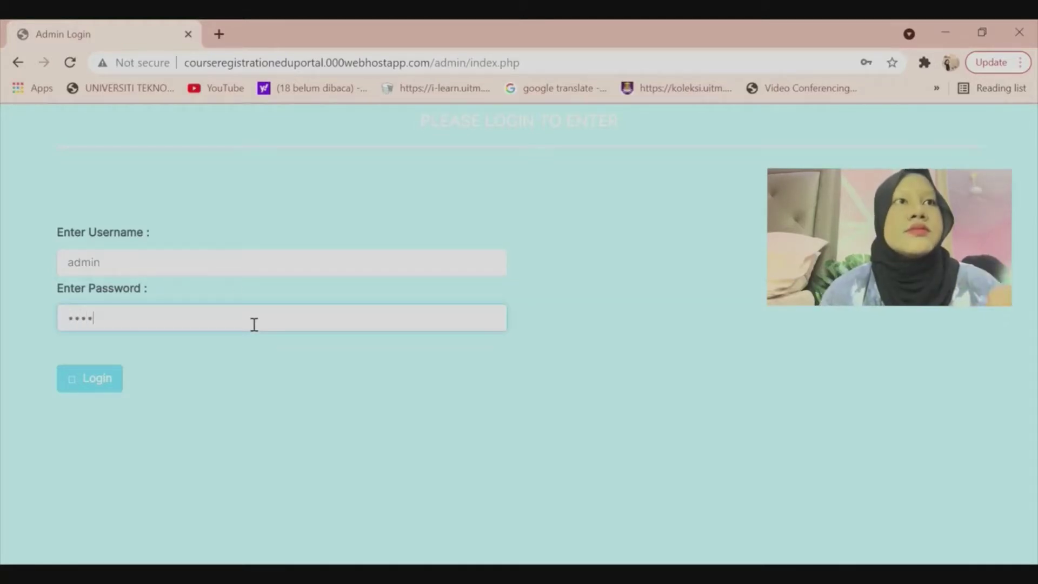
left_click(87, 376)
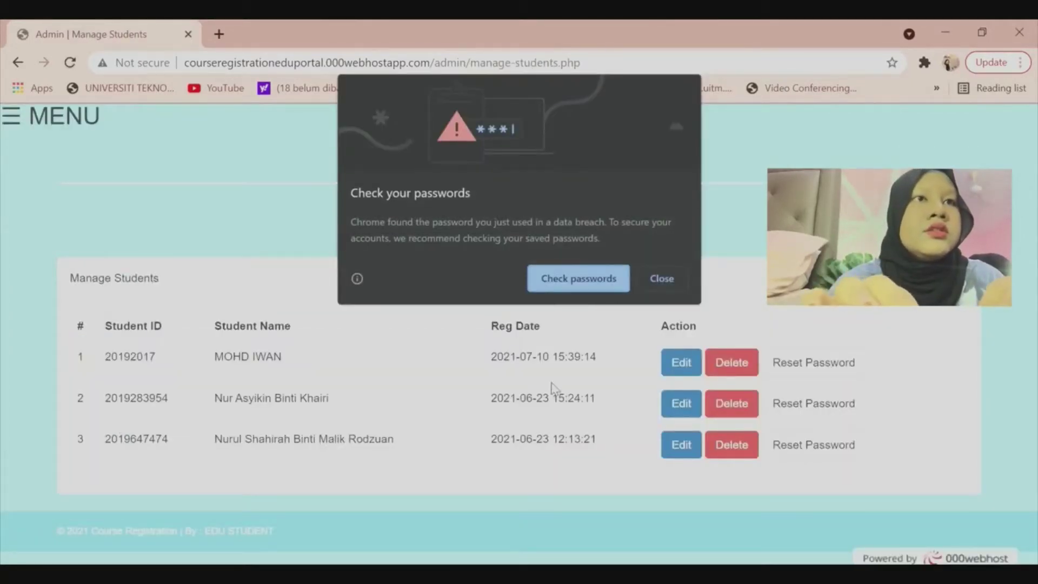
Dismiss the password warning and delete the second student's record, leaving two students.
left_click(666, 278)
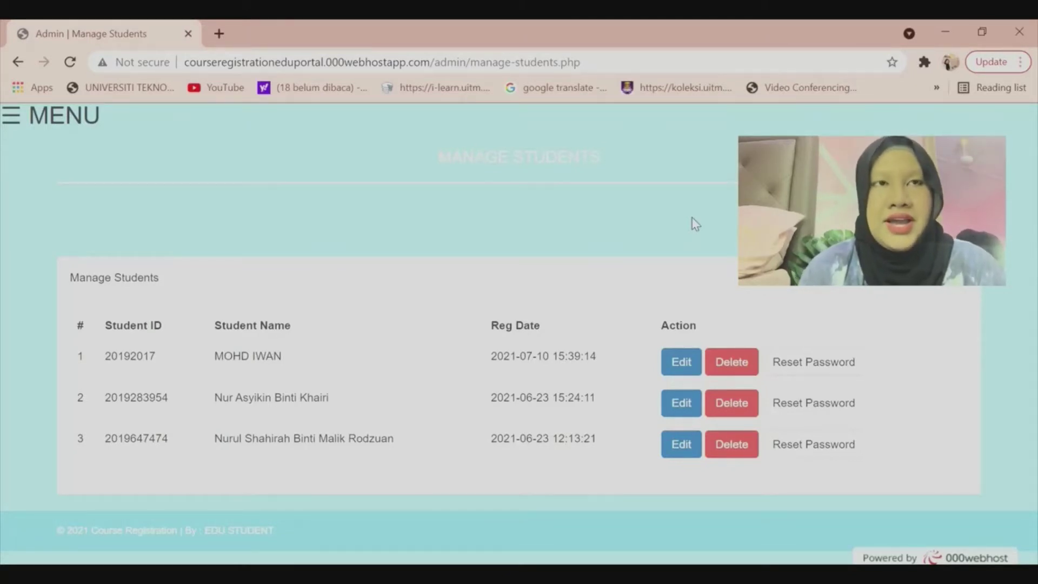
left_click(749, 407)
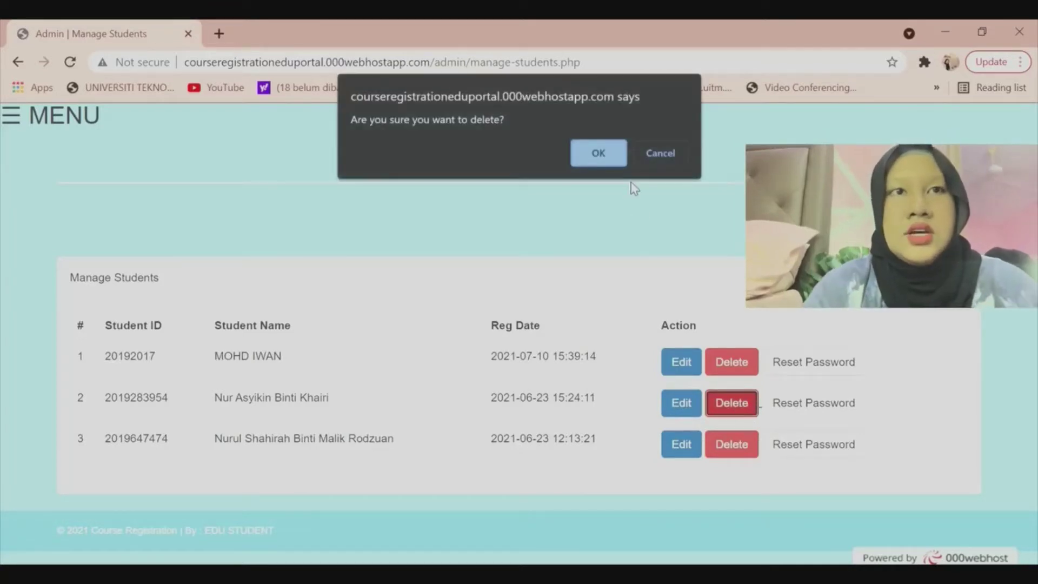
left_click(597, 161)
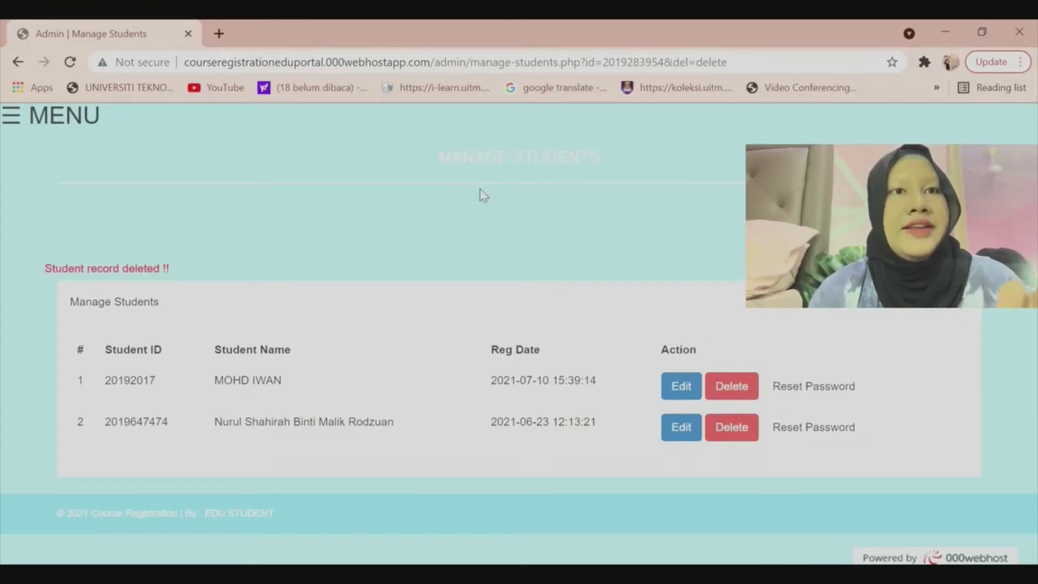
left_click(11, 121)
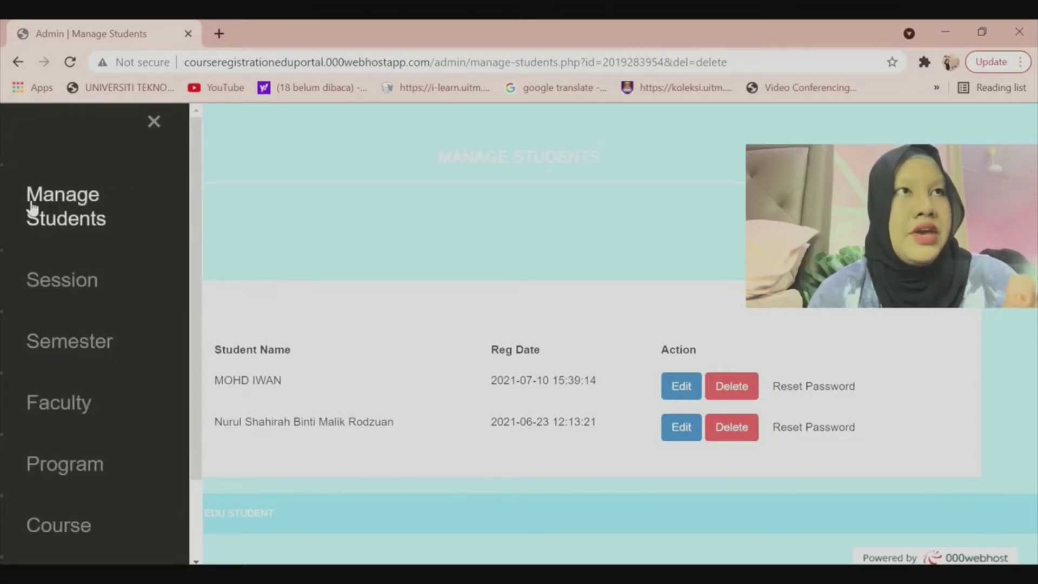
Go to the Session page from the side navigation panel.
scroll(20, 282, "down", 2)
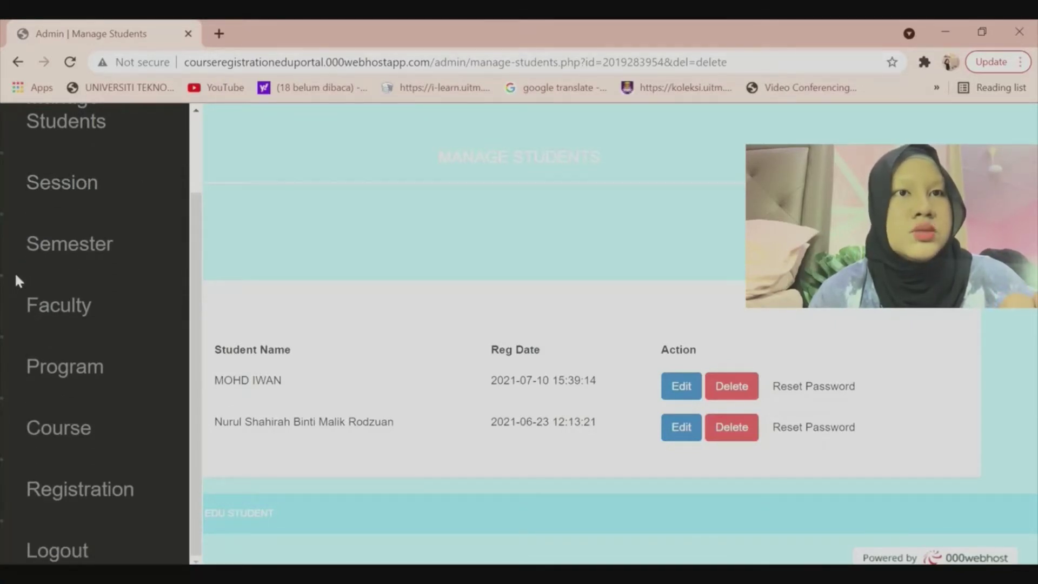
scroll(15, 276, "up", 2)
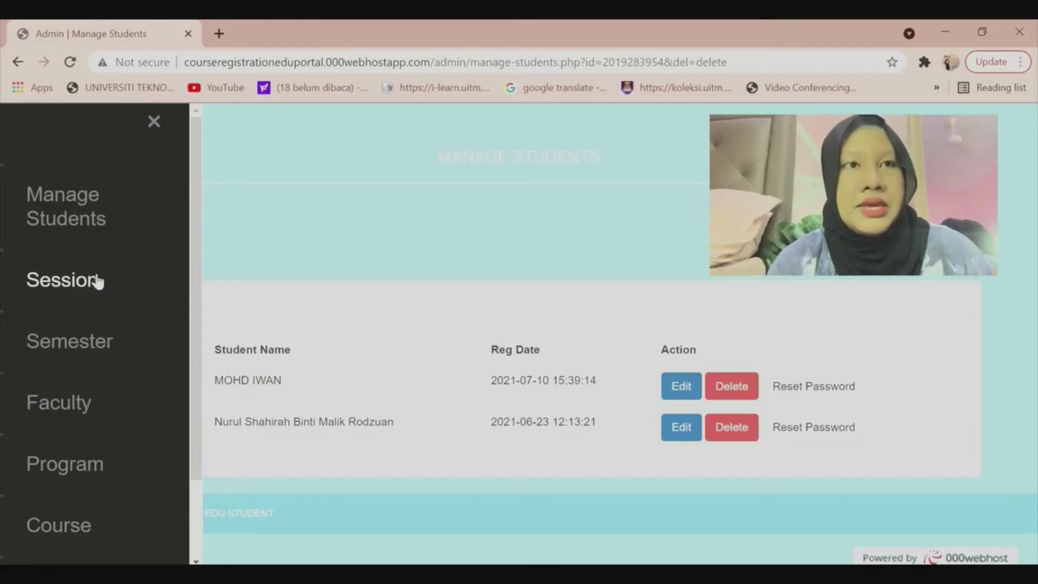
left_click(98, 281)
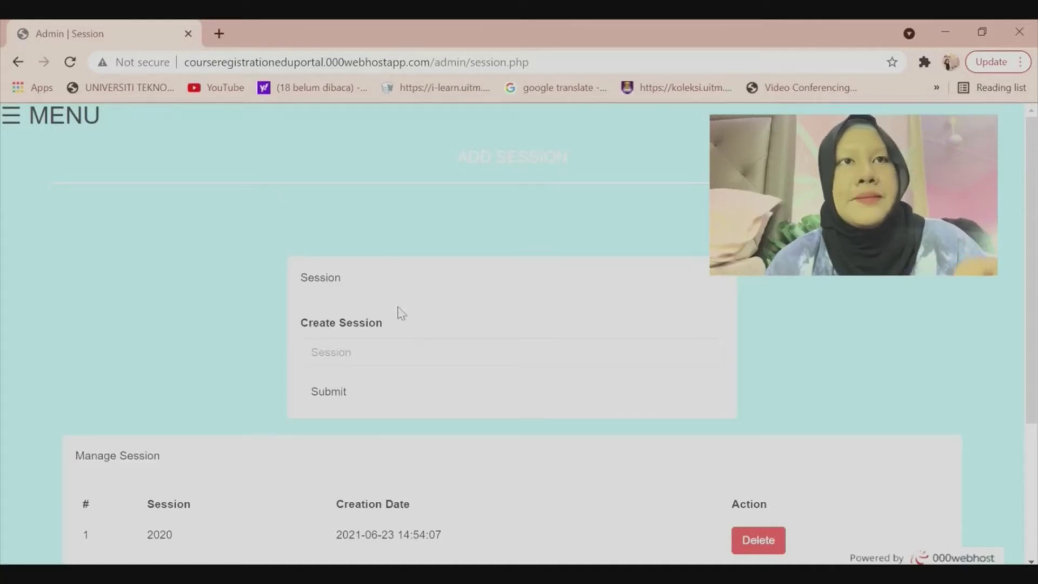
Create a new session 2025.
left_click(416, 354)
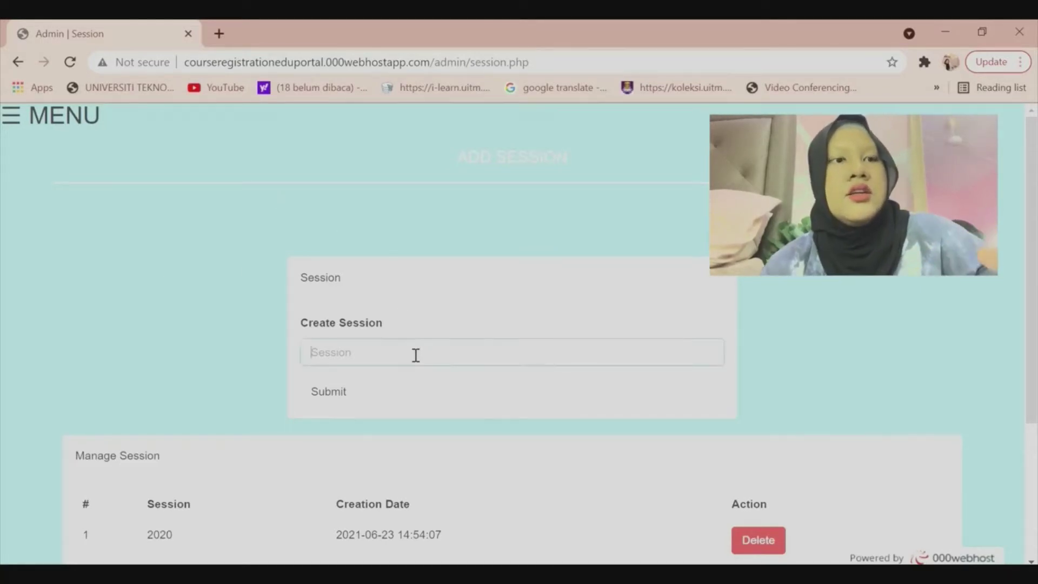
type("20")
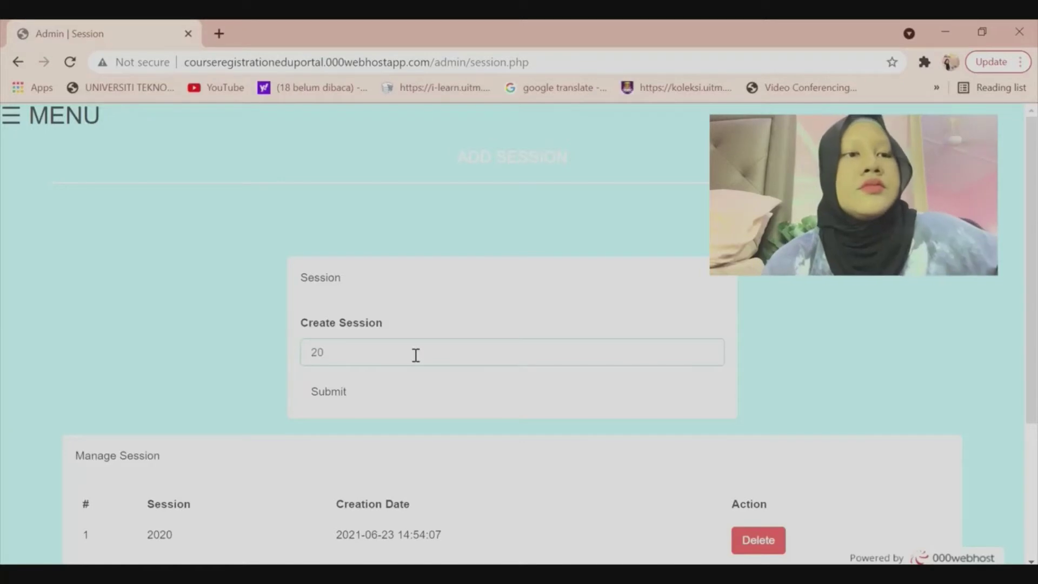
type("25")
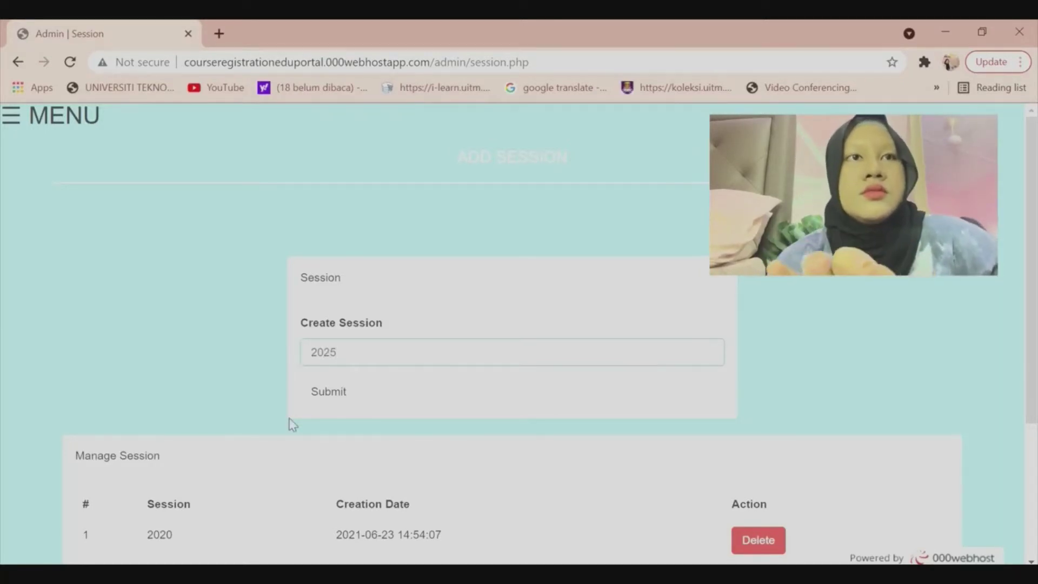
left_click(337, 399)
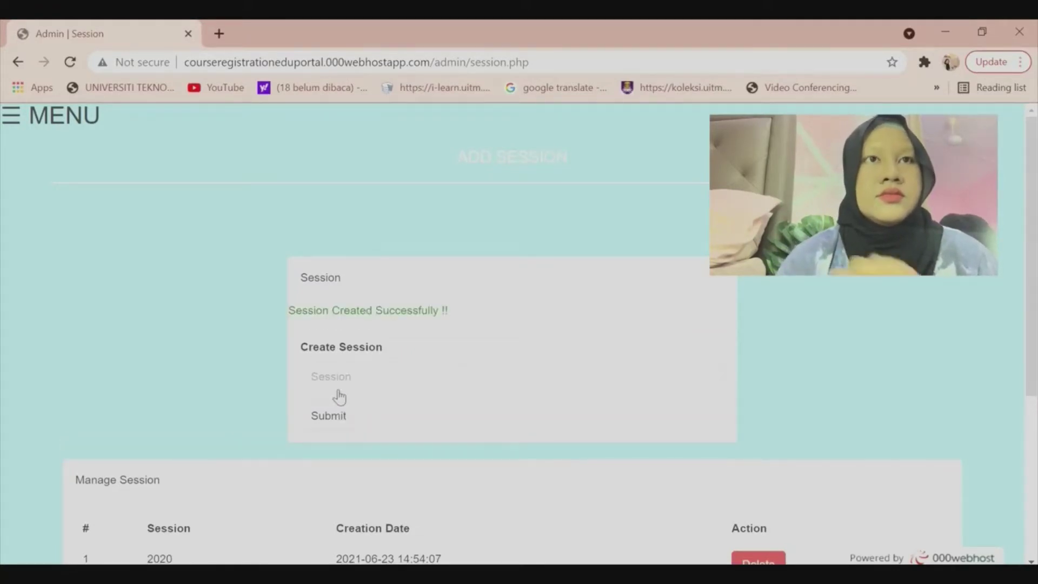
Delete the 2025 session (row 5) from Manage Session.
scroll(339, 397, "down", 5)
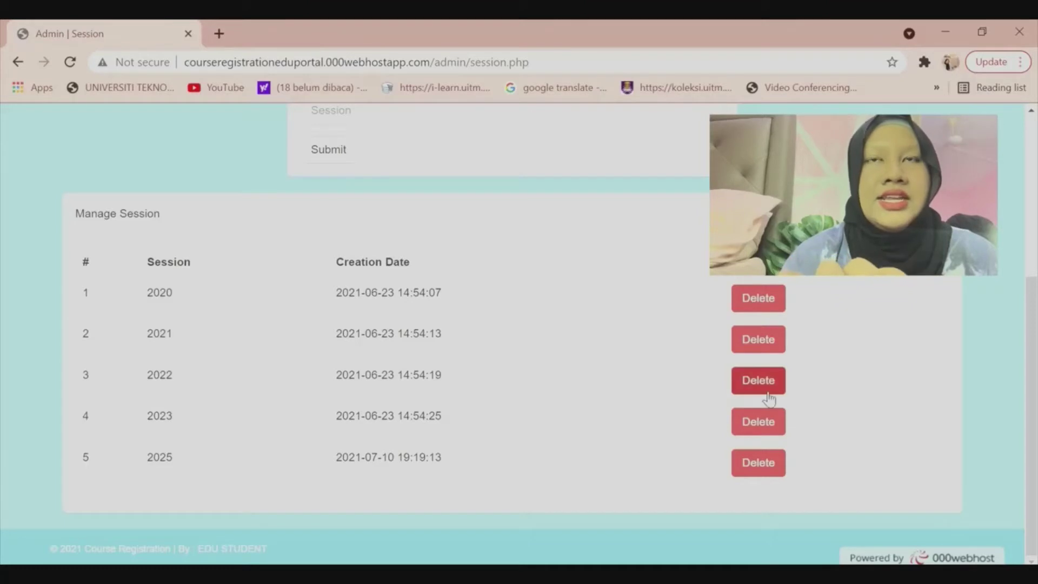
left_click(768, 465)
left_click(598, 155)
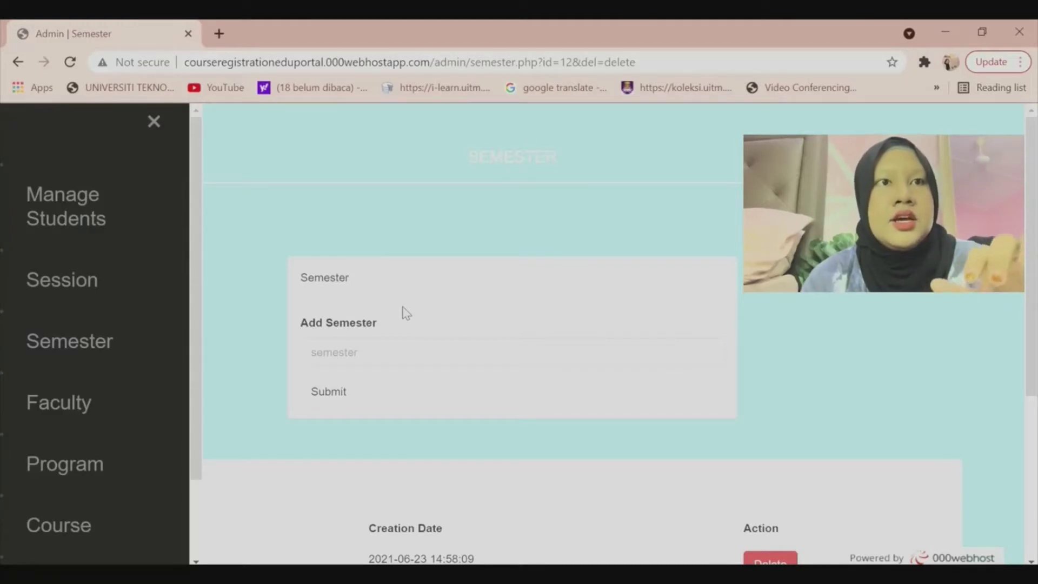
Add a new semester named 6.
left_click(439, 364)
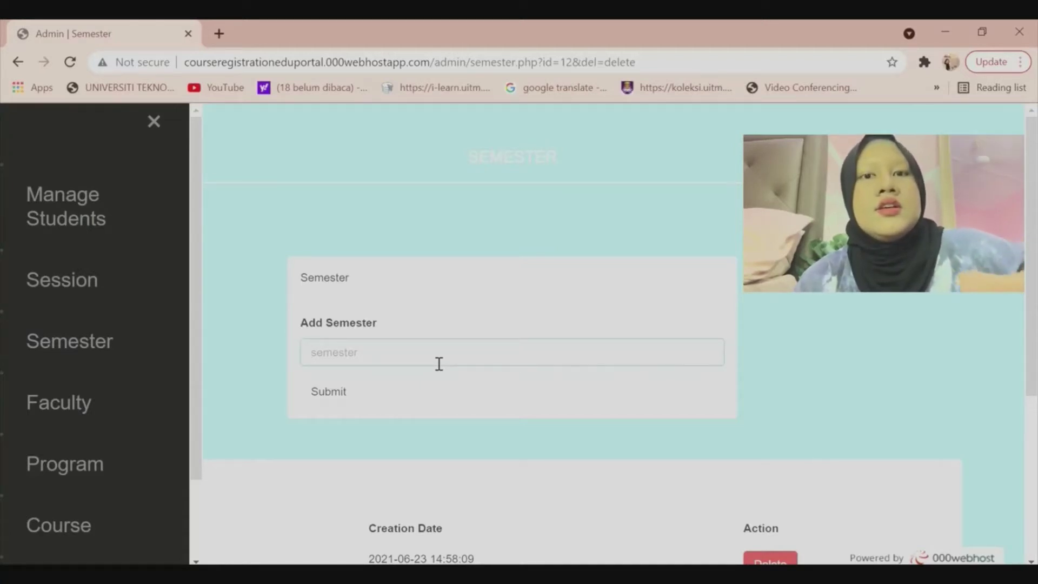
type("6")
left_click(345, 389)
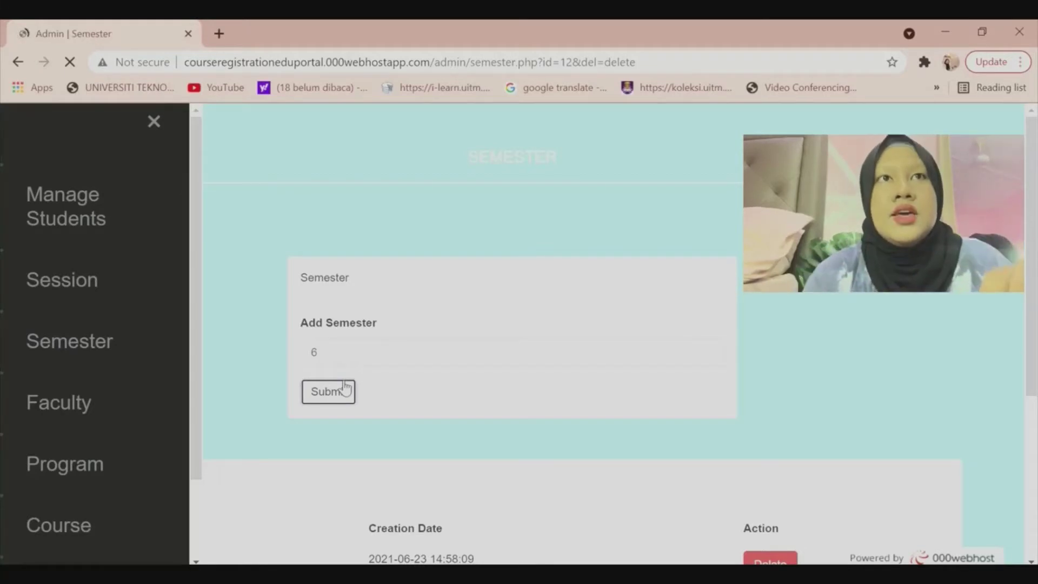
Delete semester 6 (row 6) from Manage Semester.
scroll(336, 352, "down", 6)
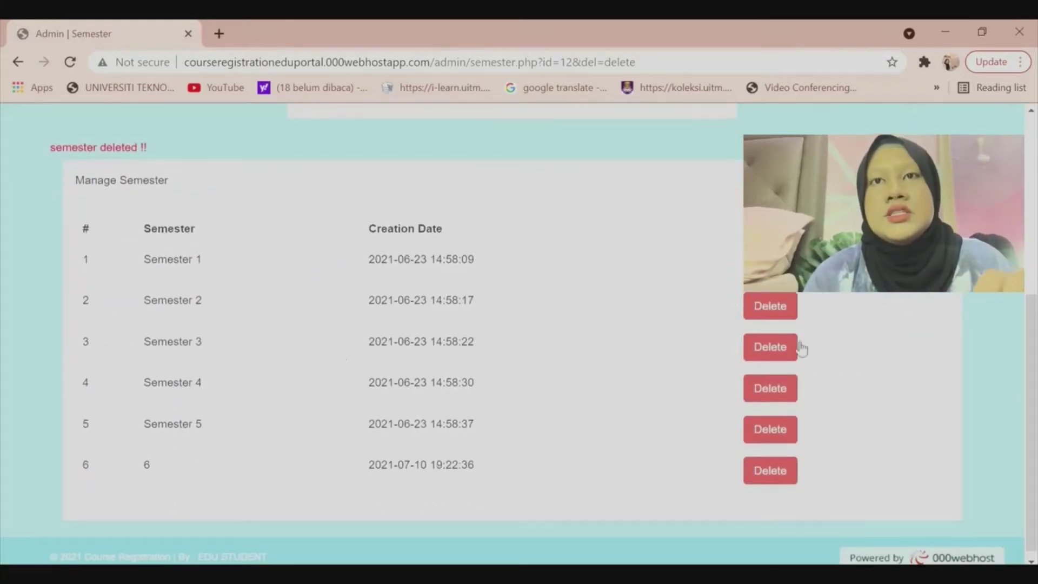
left_click(772, 468)
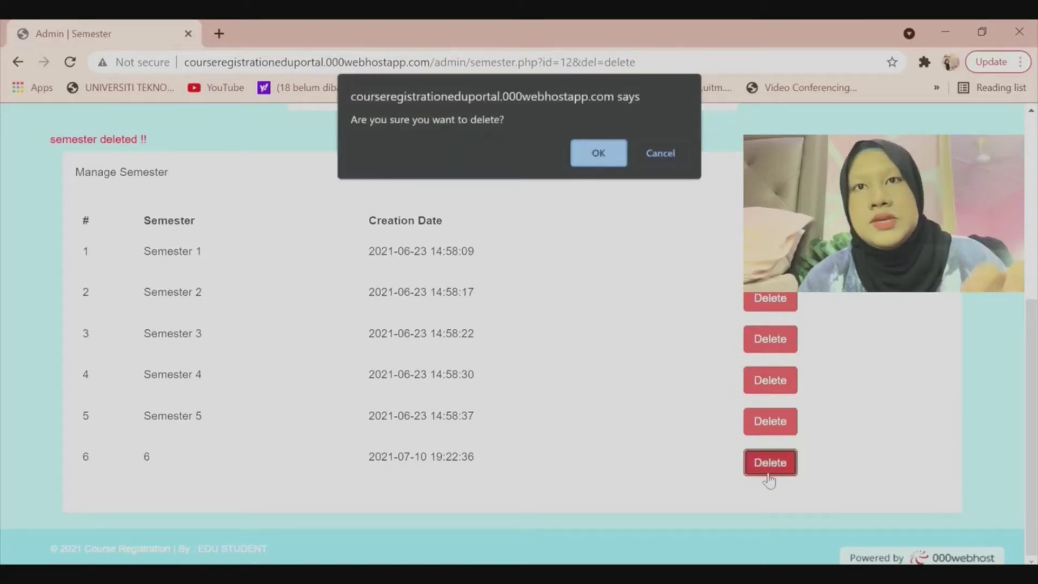
left_click(598, 153)
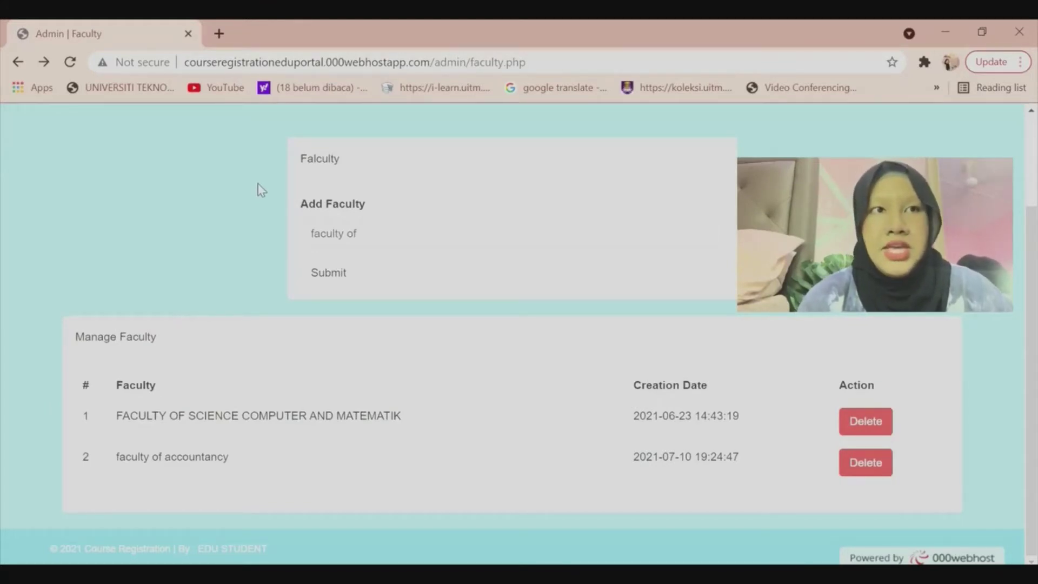
Create the faculty 'faculty of accontancy', then go to the Program page.
left_click(392, 240)
type("acc")
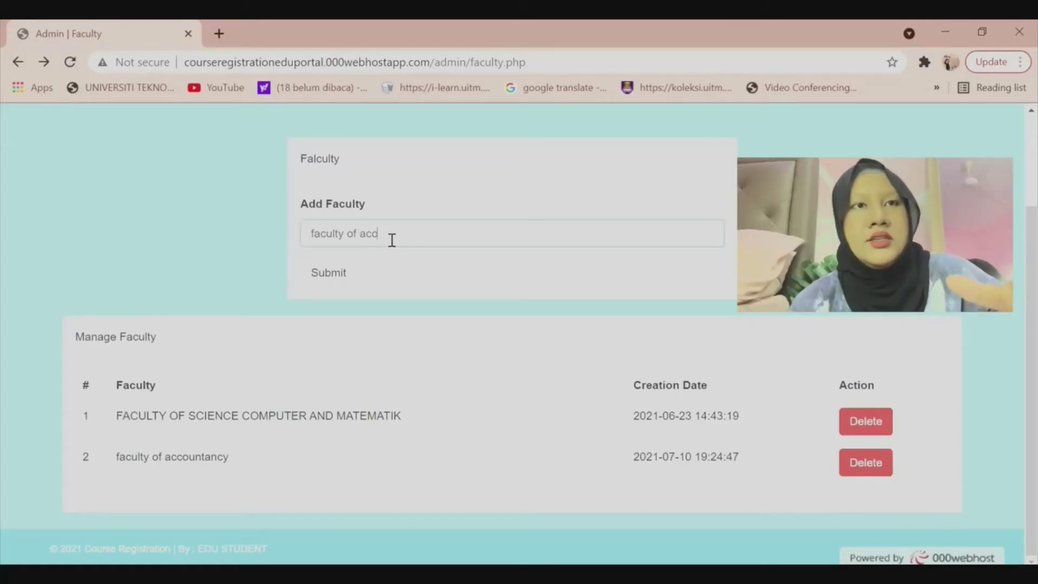
type("onta")
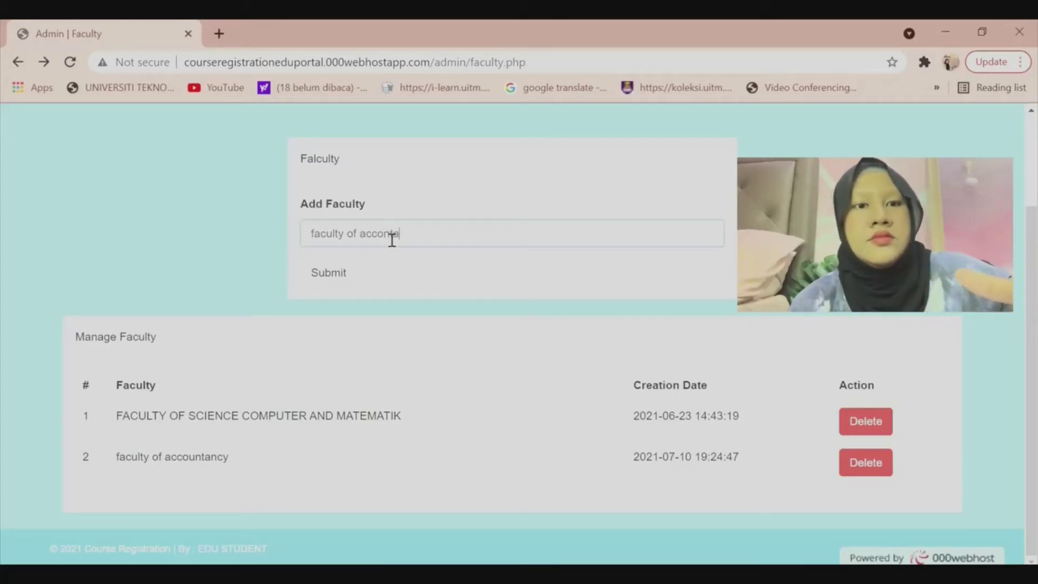
type("ncy")
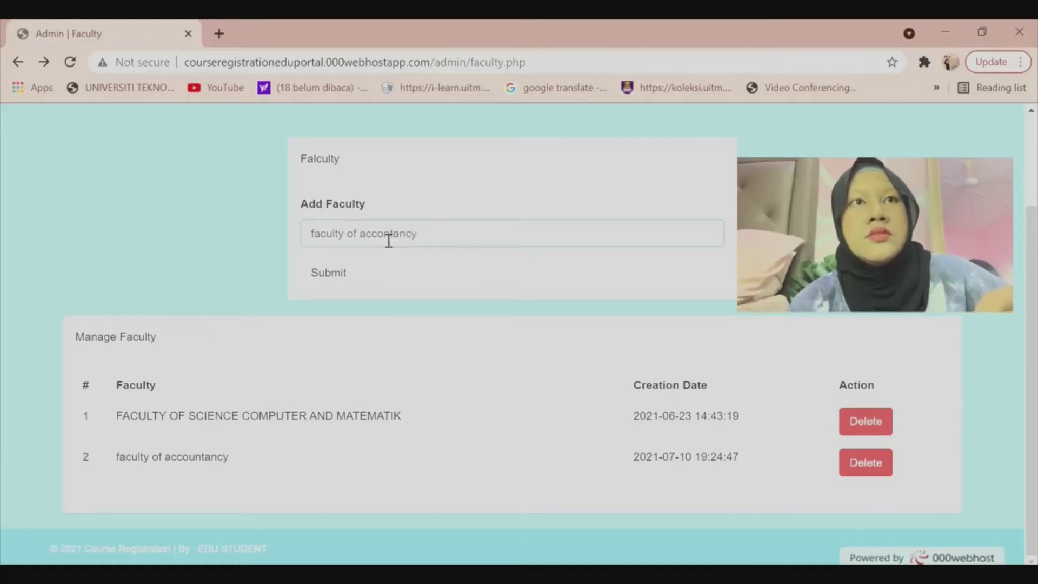
left_click(347, 277)
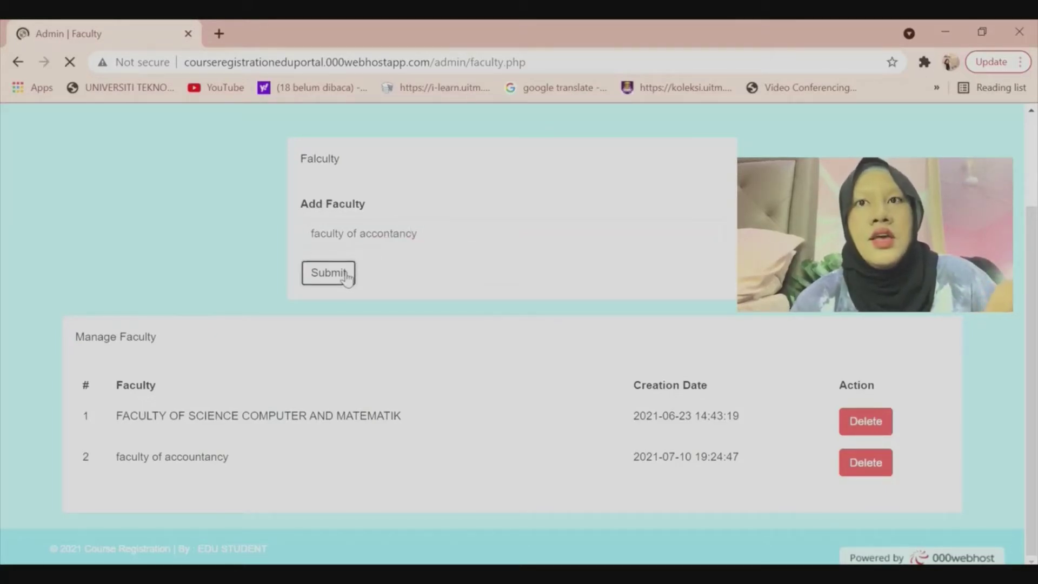
scroll(442, 343, "down", 3)
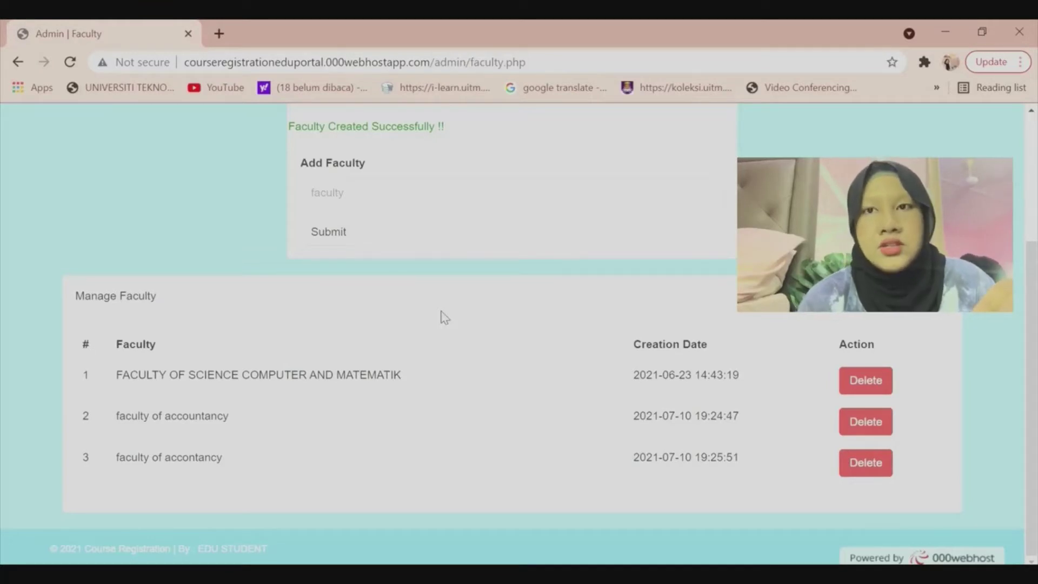
left_click(5, 112)
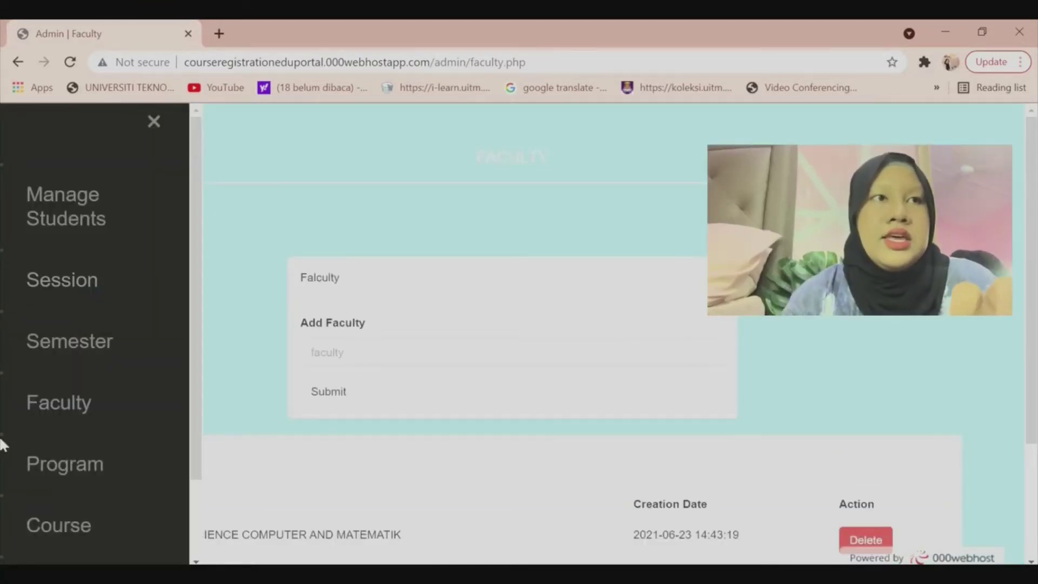
left_click(43, 465)
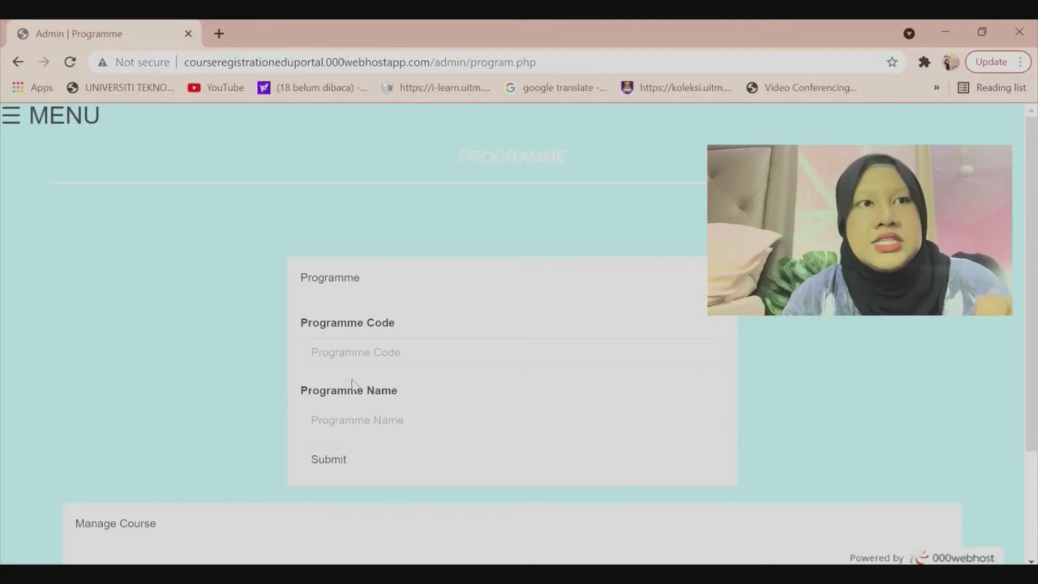
Add programme code ac110 named 'DIPLOMA IN ACCOUNTANCY'.
left_click(419, 358)
type("ac11")
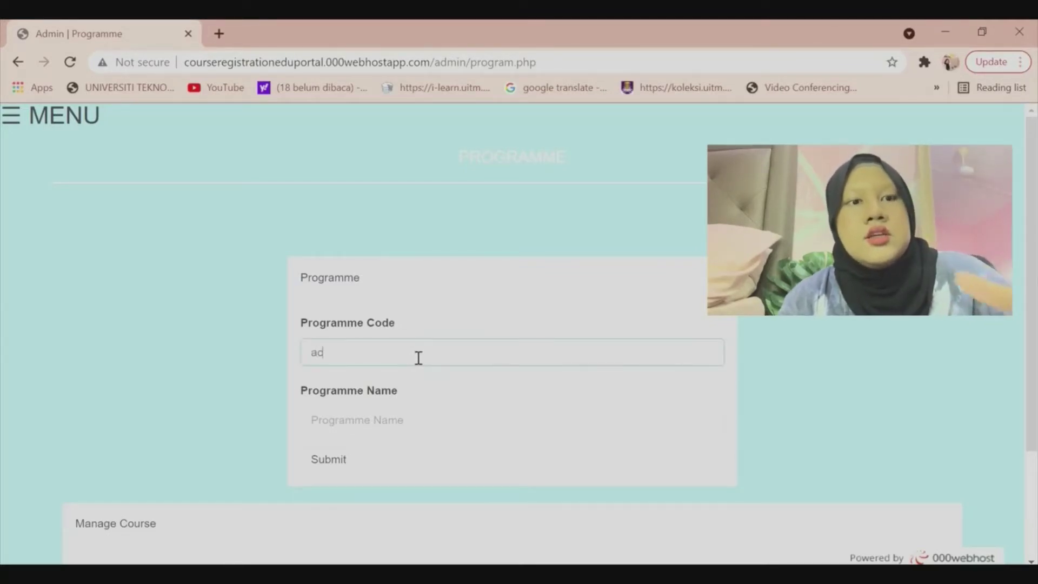
type("0")
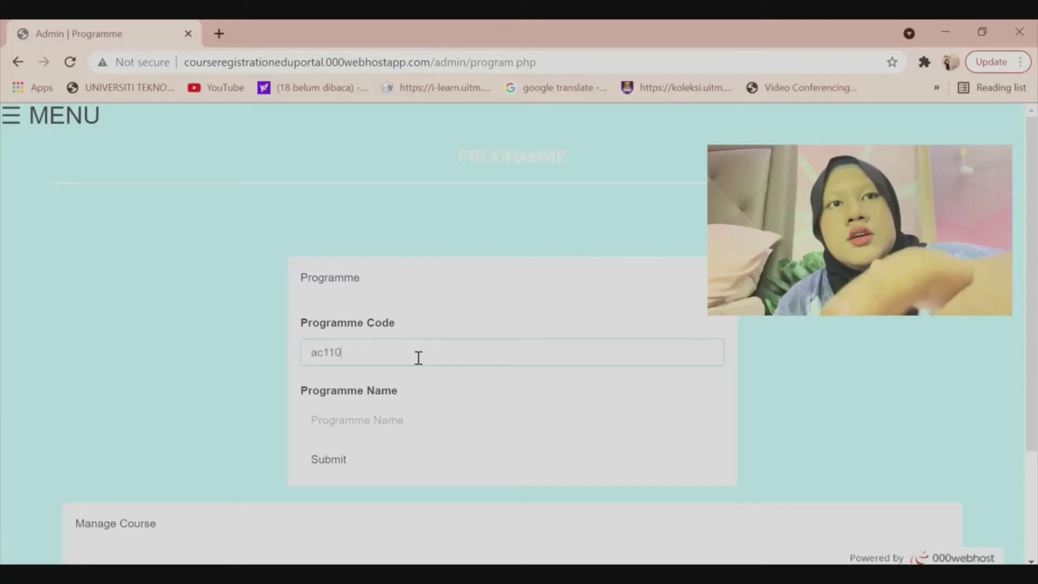
left_click(402, 437)
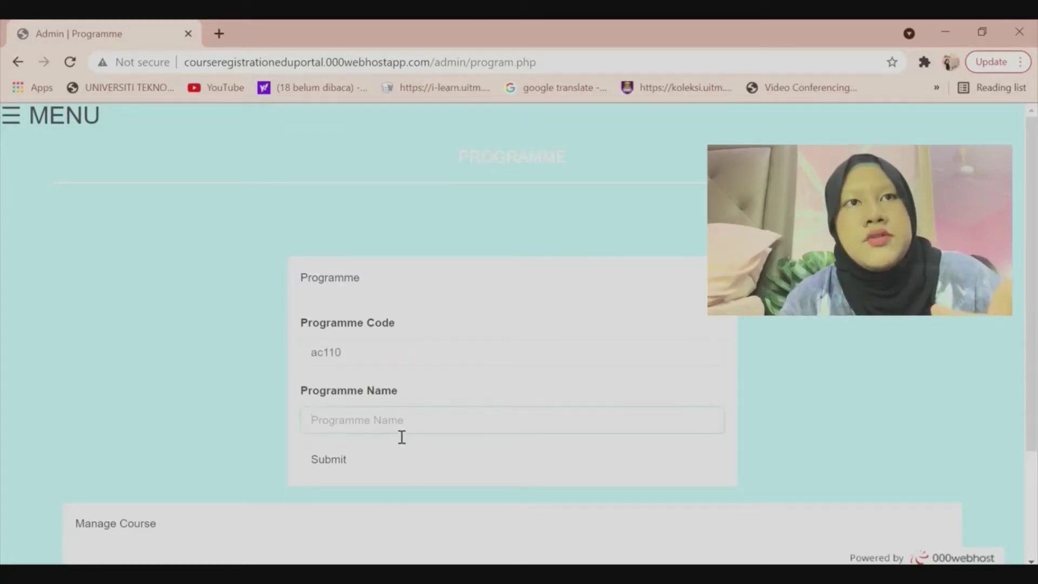
type("di")
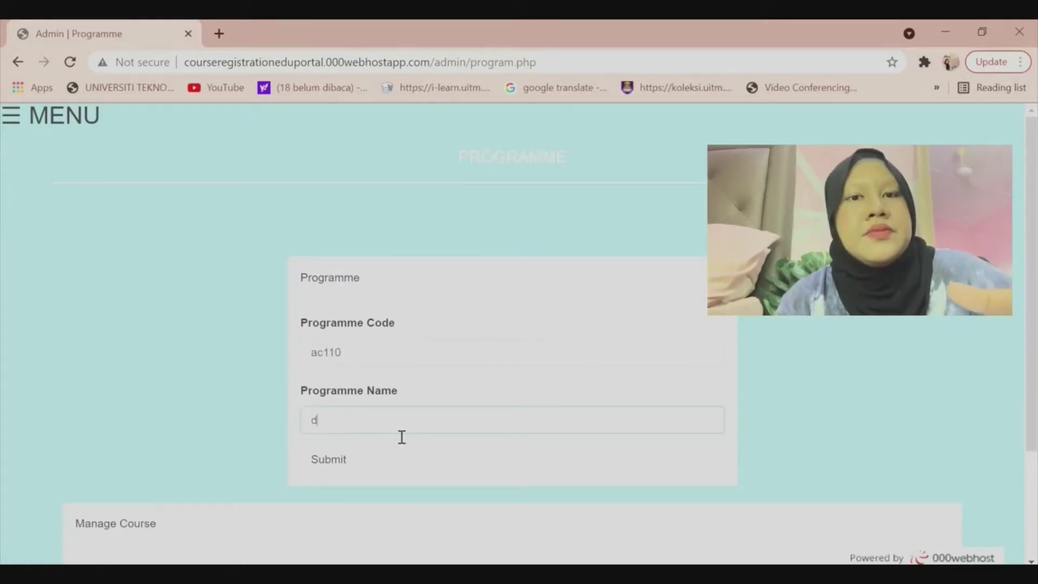
key("BackSpace")
key("BackSpace")
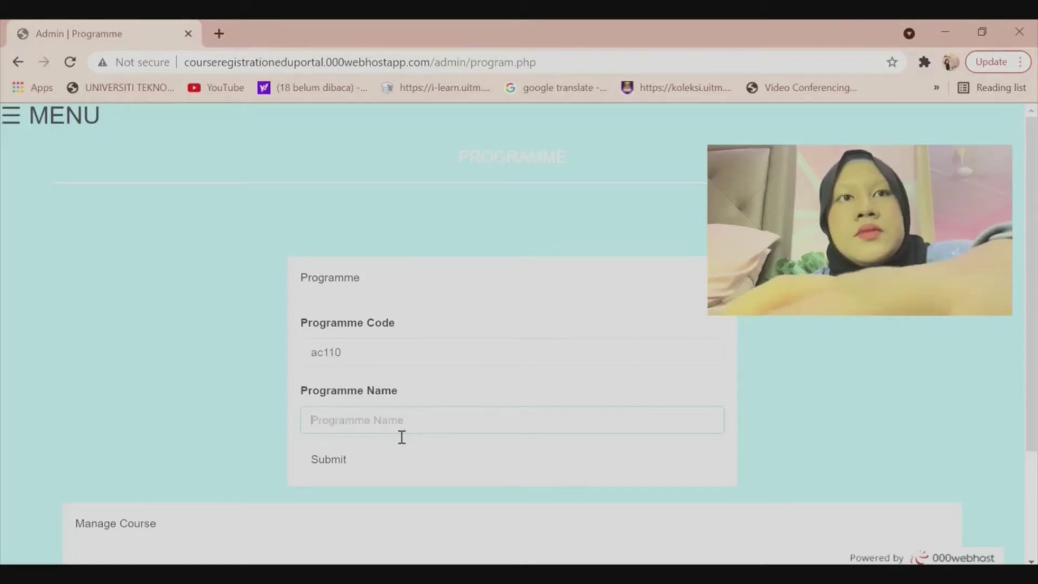
type("DIPLOMA")
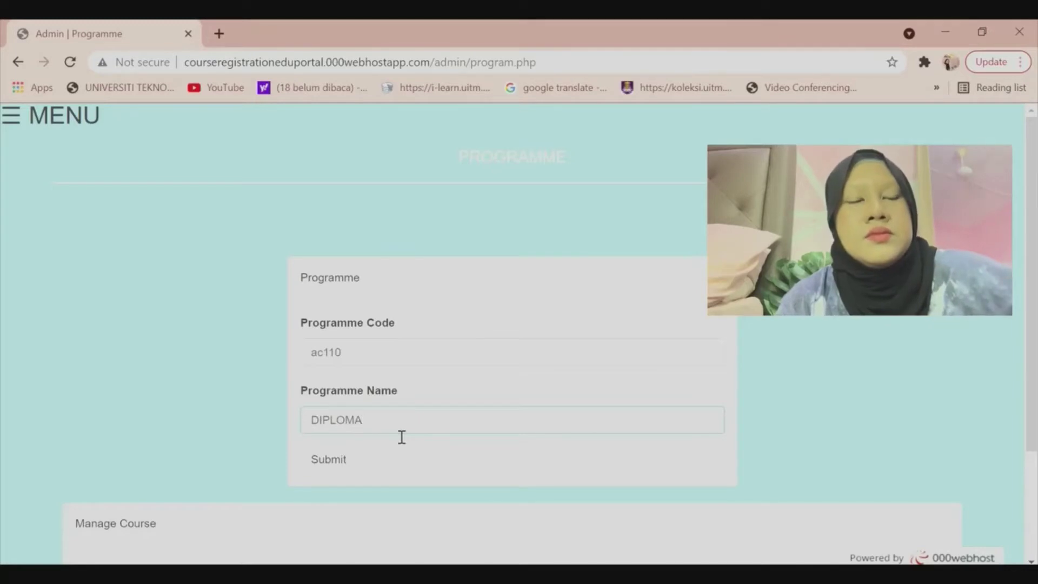
type(" IN ")
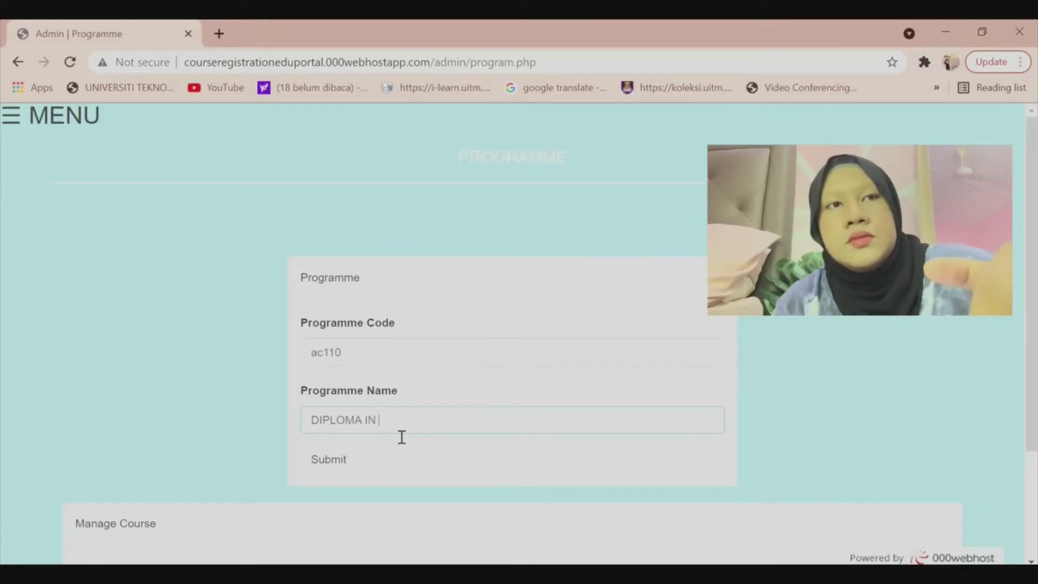
type("ACCOU")
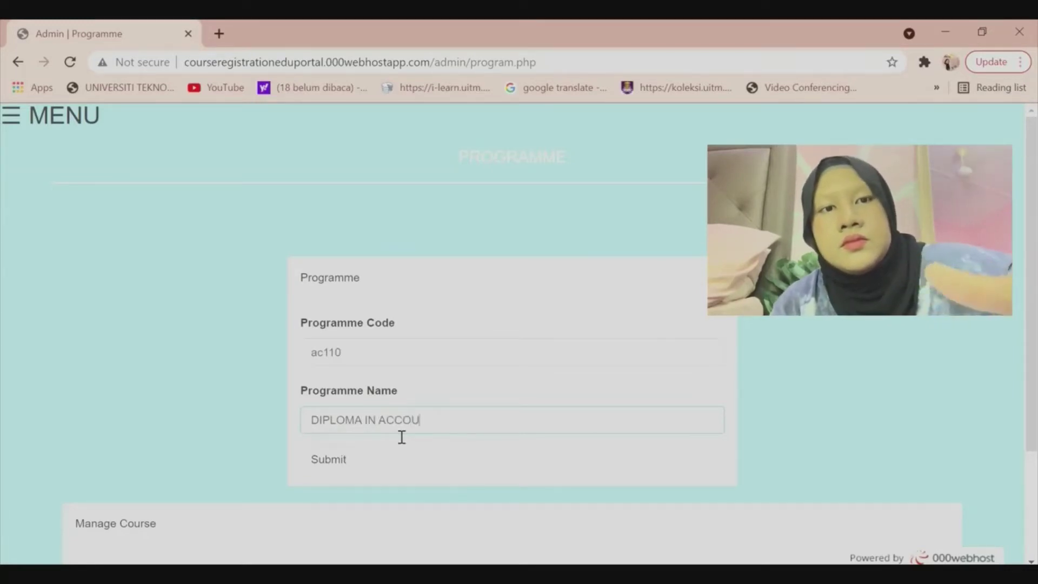
type("NTANCY")
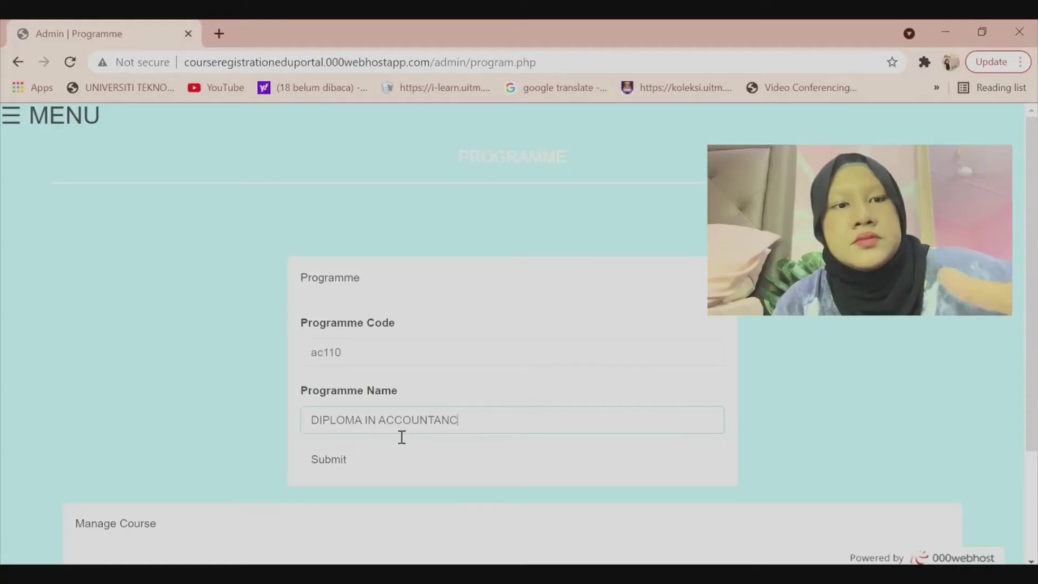
left_click(341, 457)
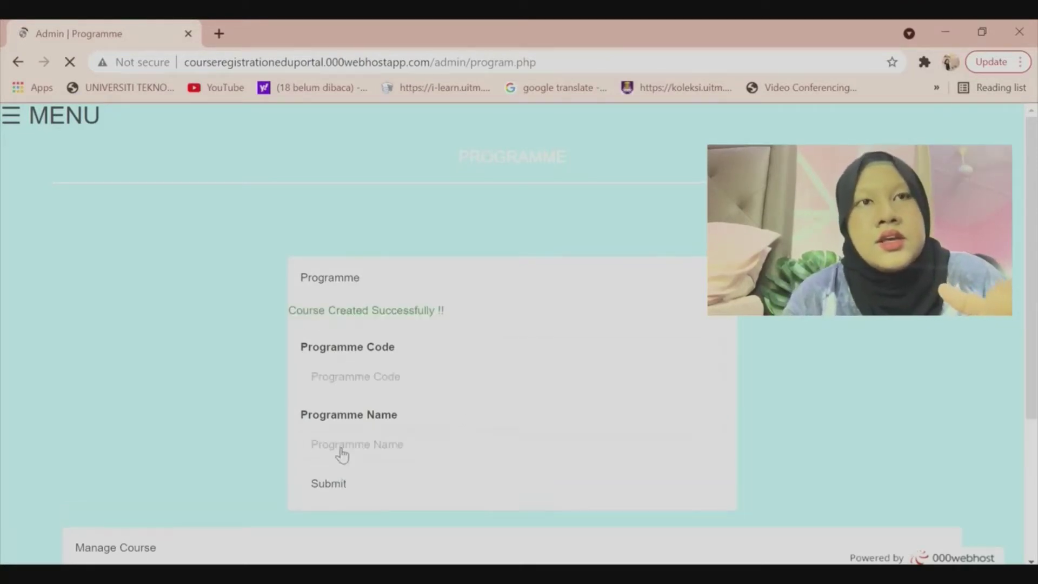
scroll(418, 387, "down", 4)
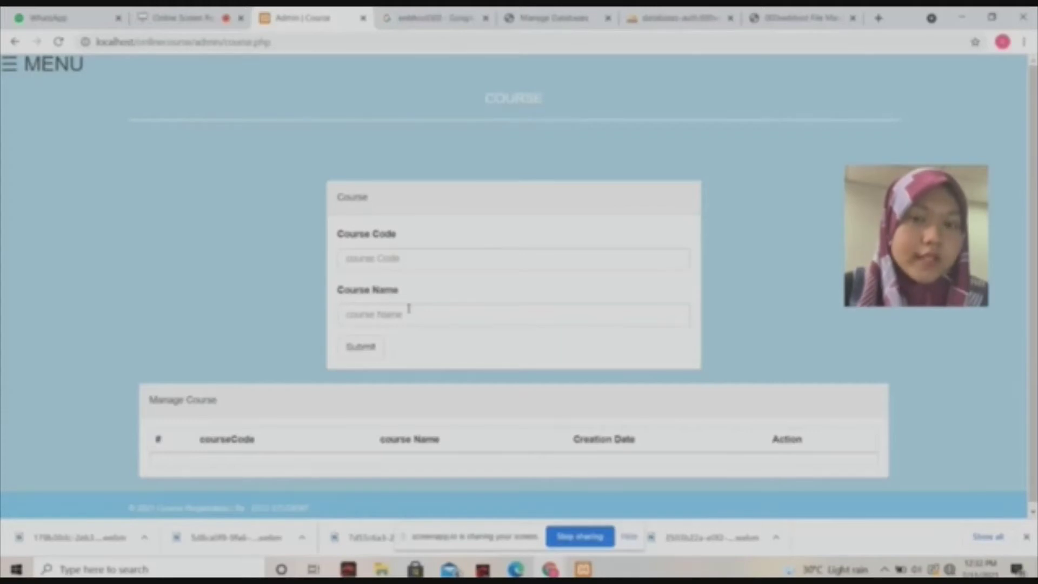
Create course CSC264 'INTRODUCTION TO WEB AND MOBILE APPLICATON' using autofill suggestions.
left_click(430, 256)
type("CSC26")
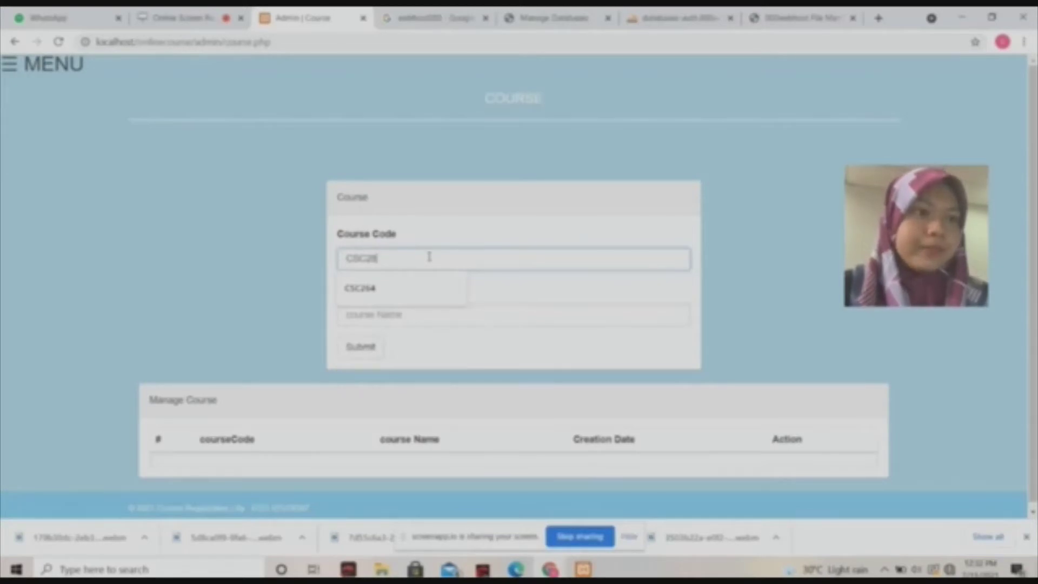
left_click(403, 287)
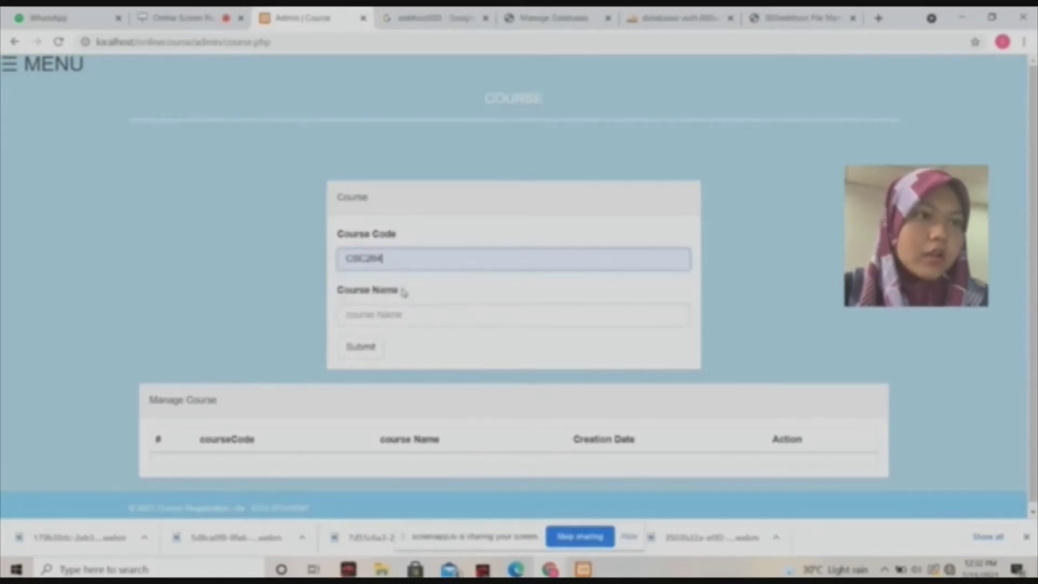
left_click(408, 314)
left_click(382, 342)
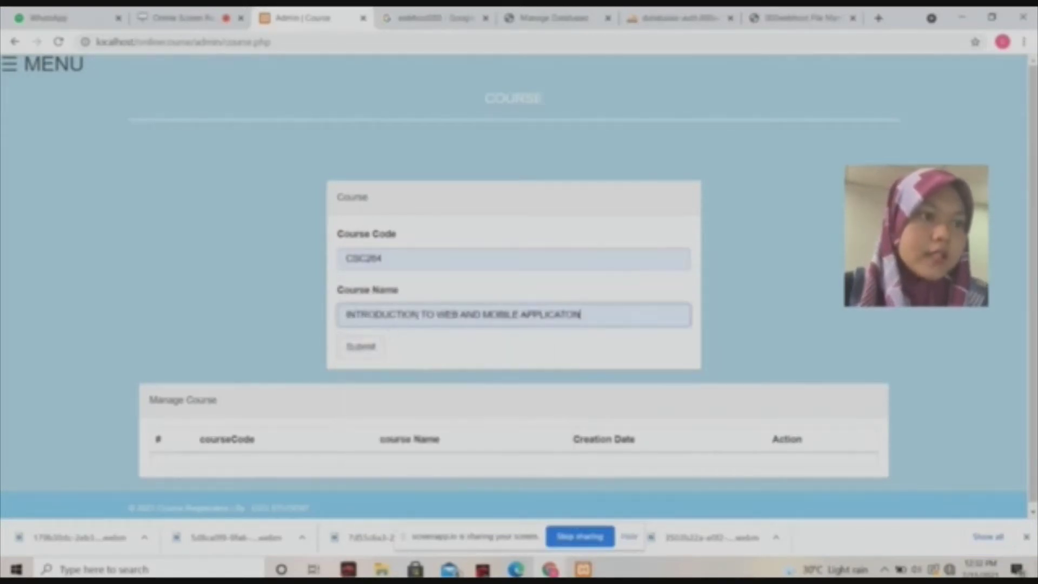
left_click(361, 347)
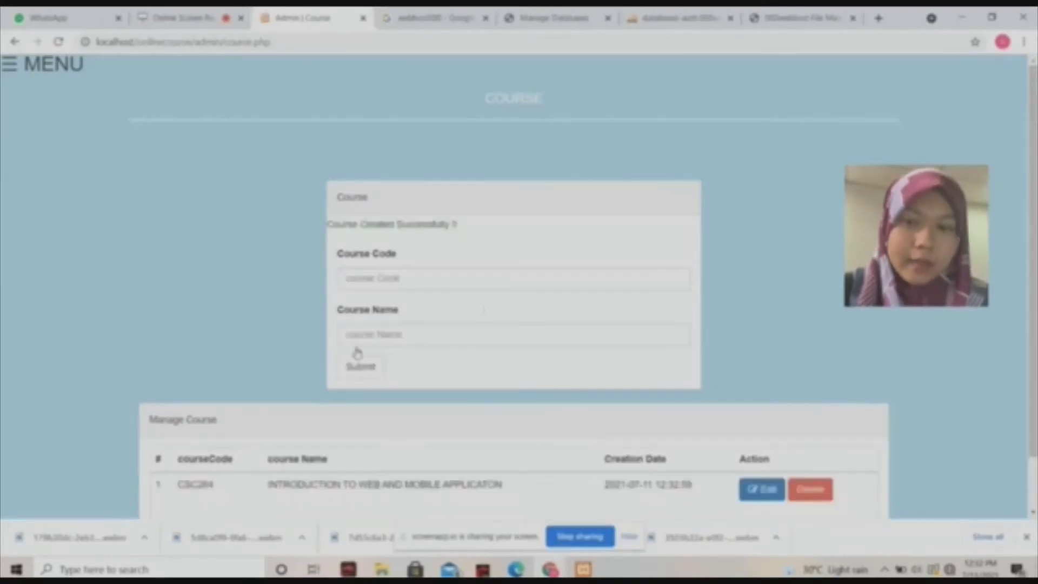
Delete course CSC264 from the Manage Course table.
scroll(285, 419, "down", 1)
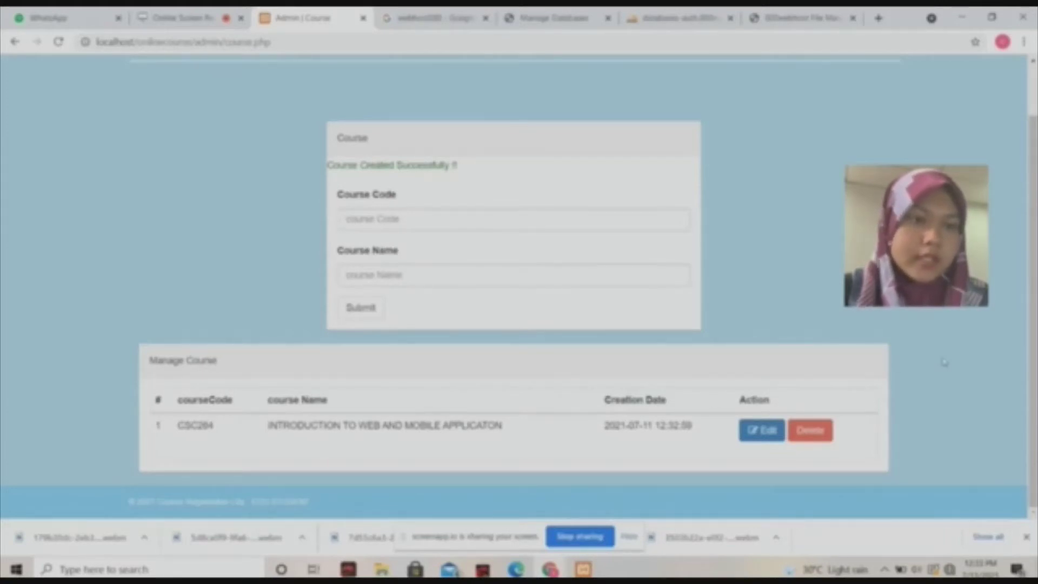
scroll(1033, 270, "up", 1)
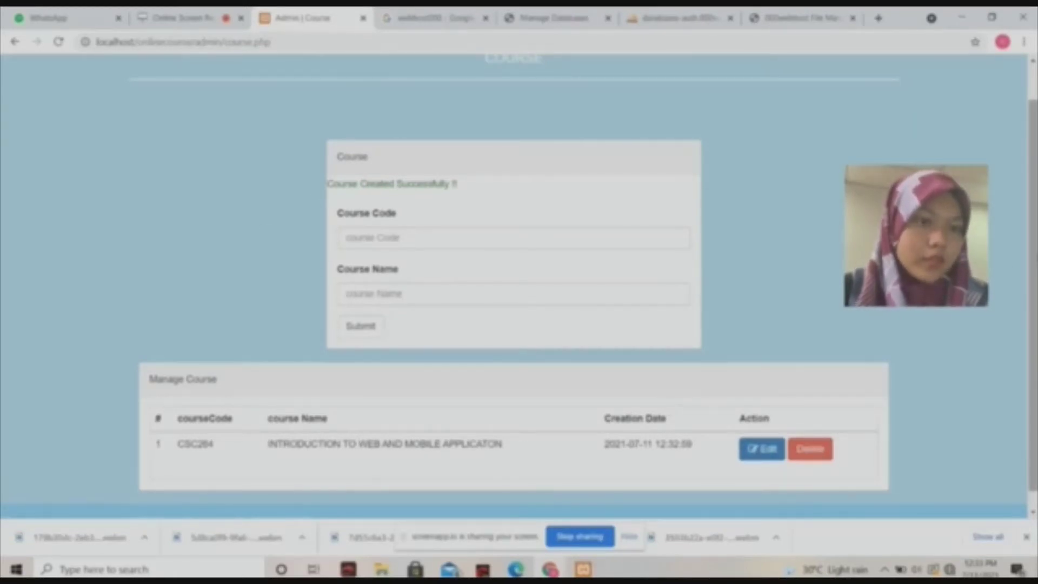
scroll(1032, 298, "down", 1)
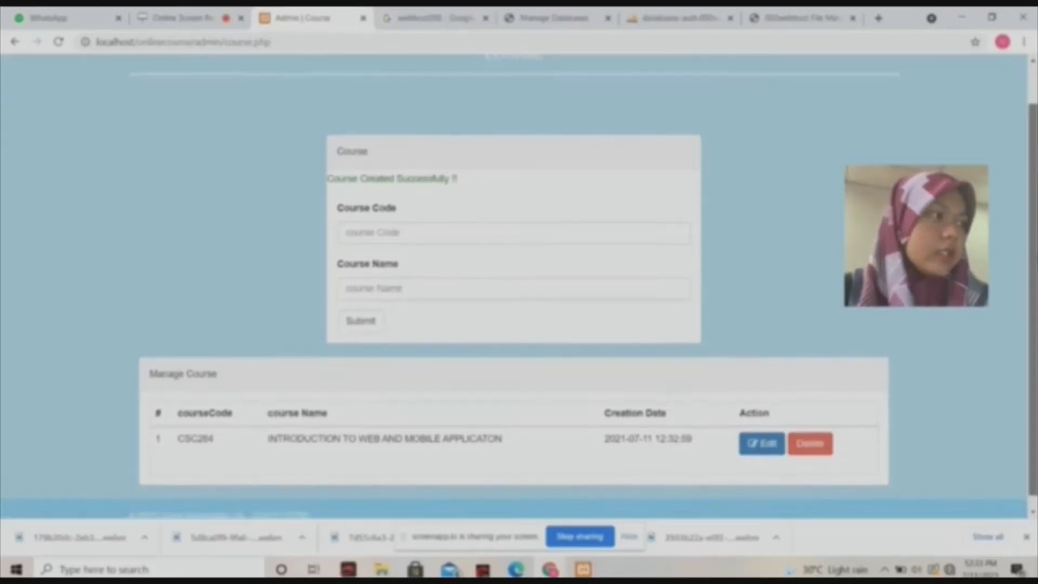
left_click(808, 445)
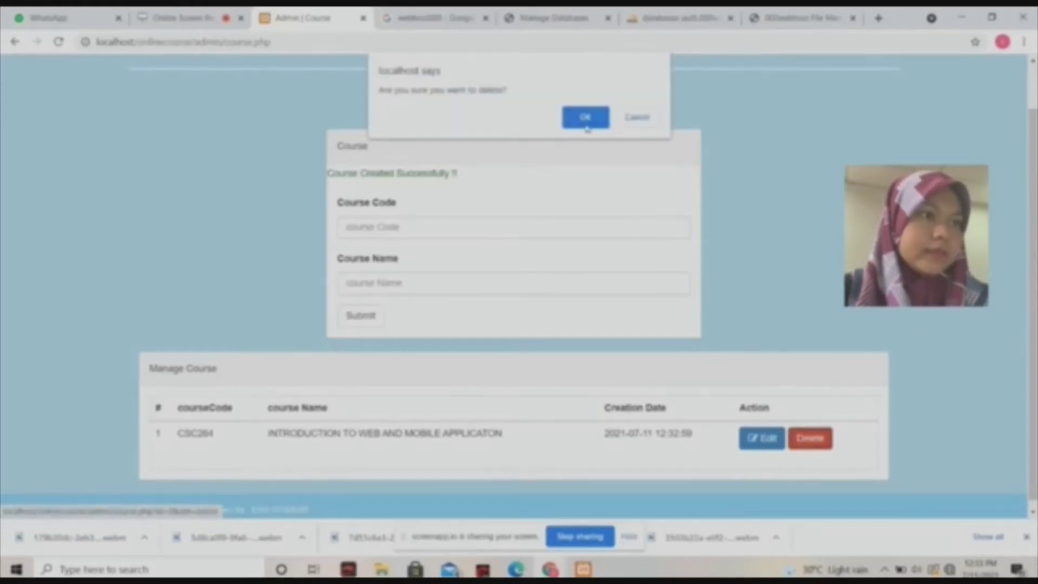
left_click(586, 126)
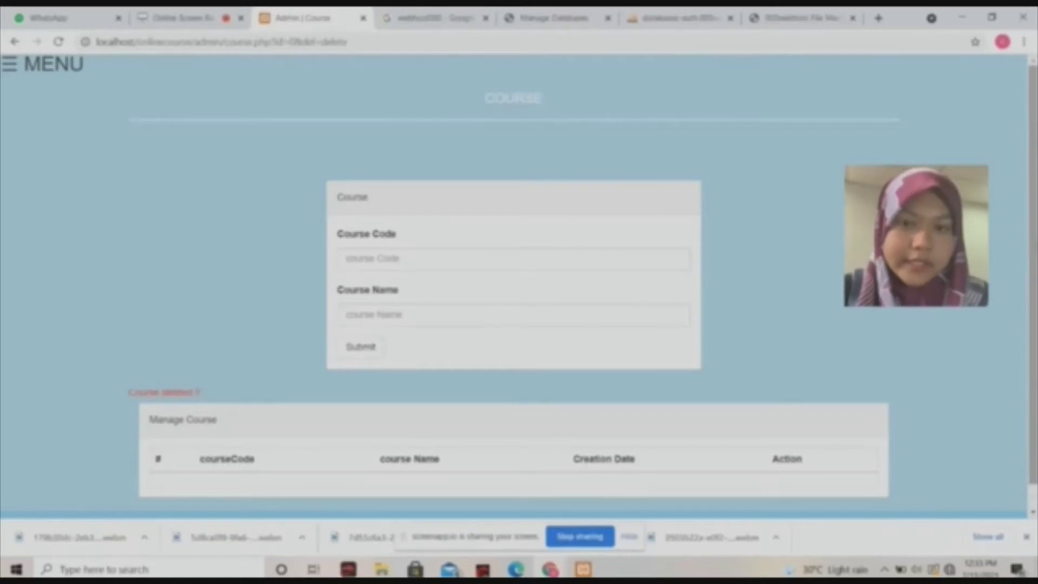
left_click(6, 67)
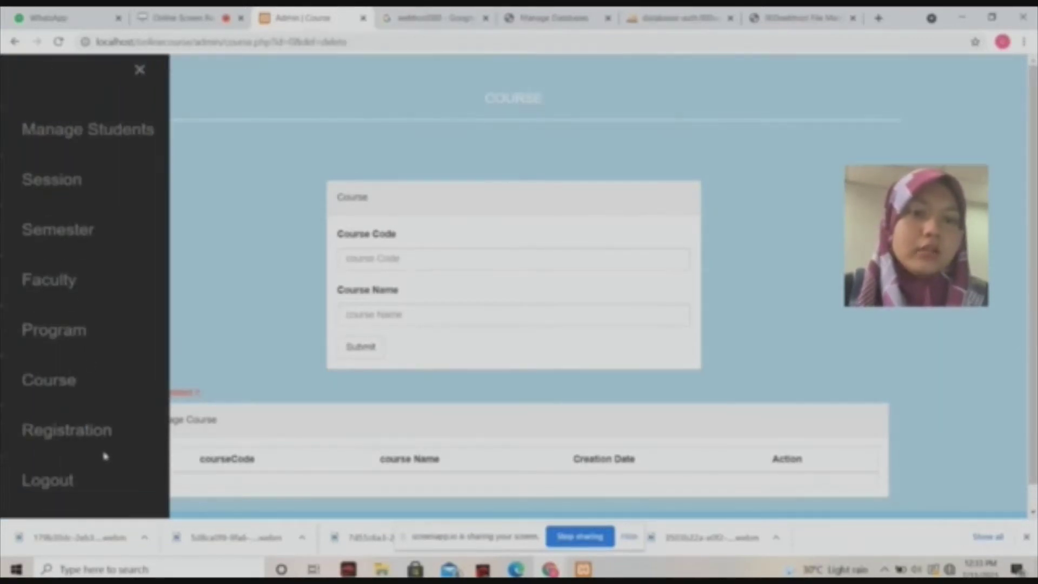
On the Student Registration page, enter the new student's full name.
left_click(100, 437)
left_click(552, 265)
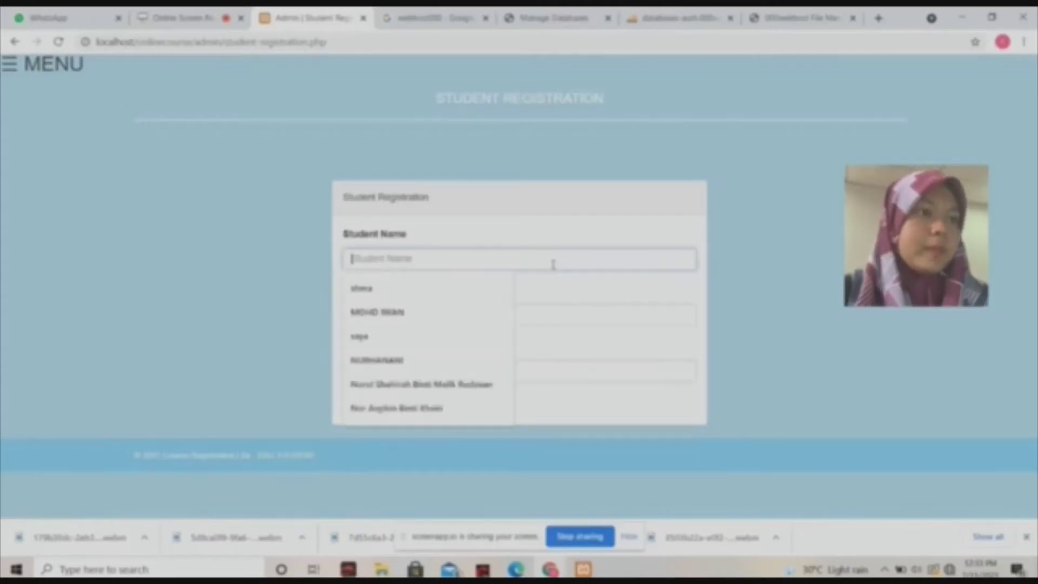
left_click(597, 214)
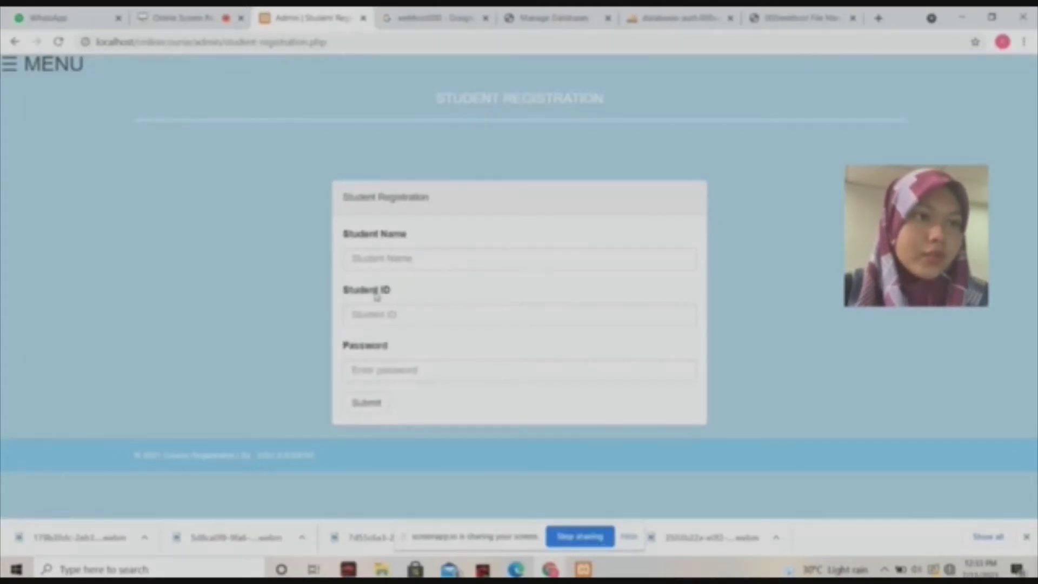
left_click(409, 256)
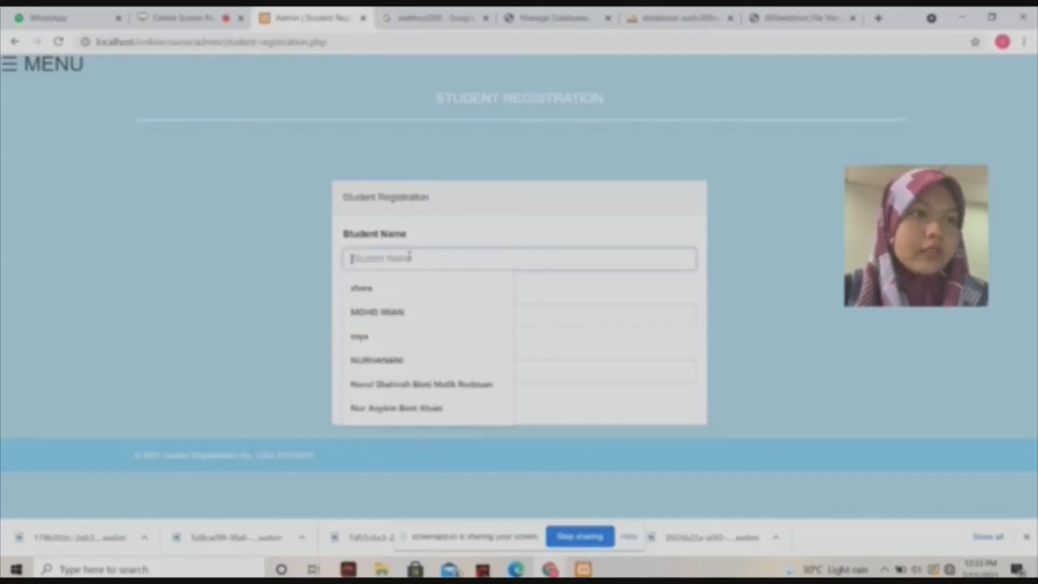
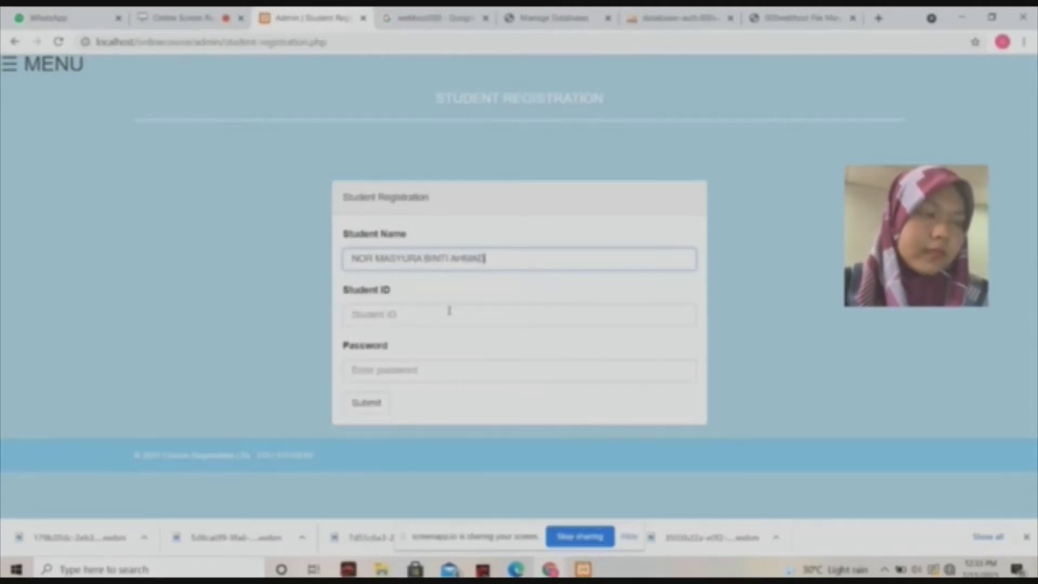
key("Return")
Enter the student ID and password and submit the registration.
left_click(448, 311)
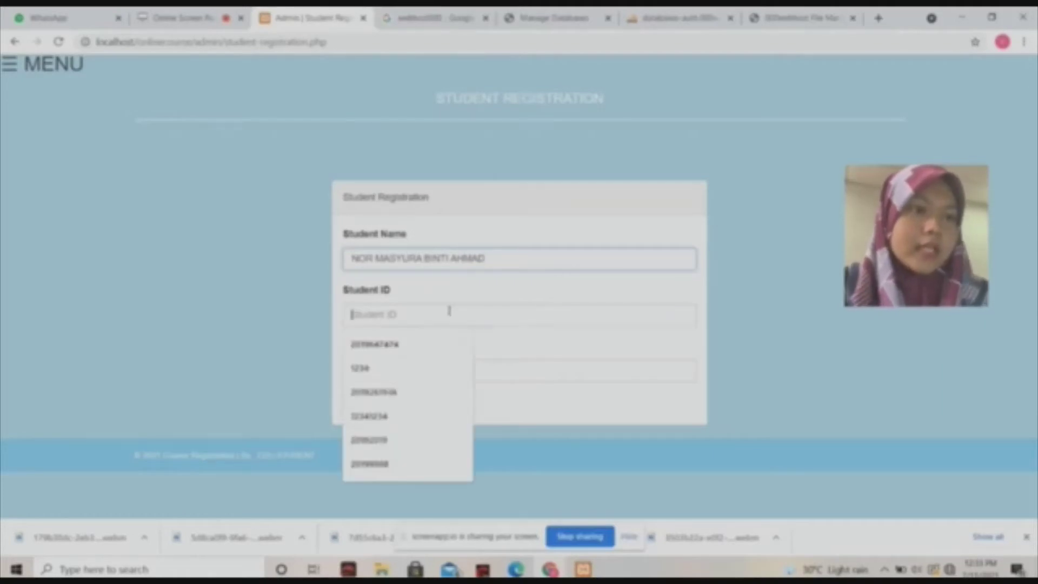
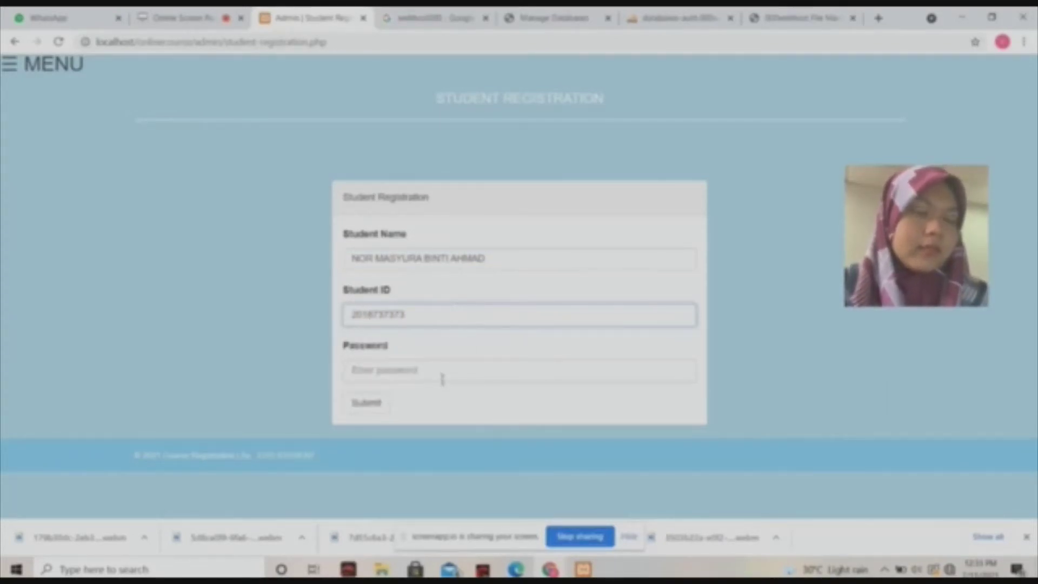
left_click(439, 373)
type("1")
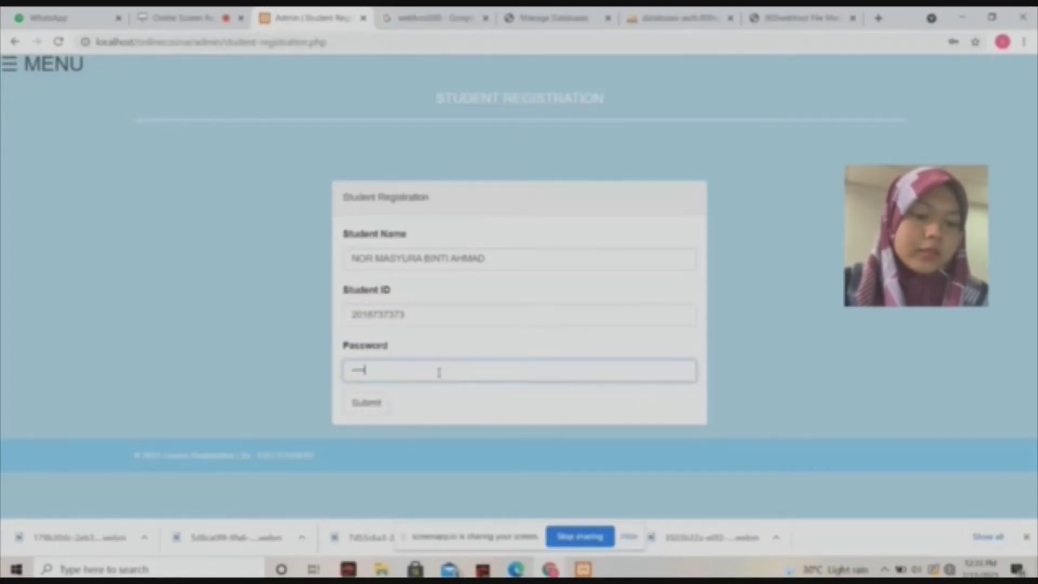
left_click(370, 405)
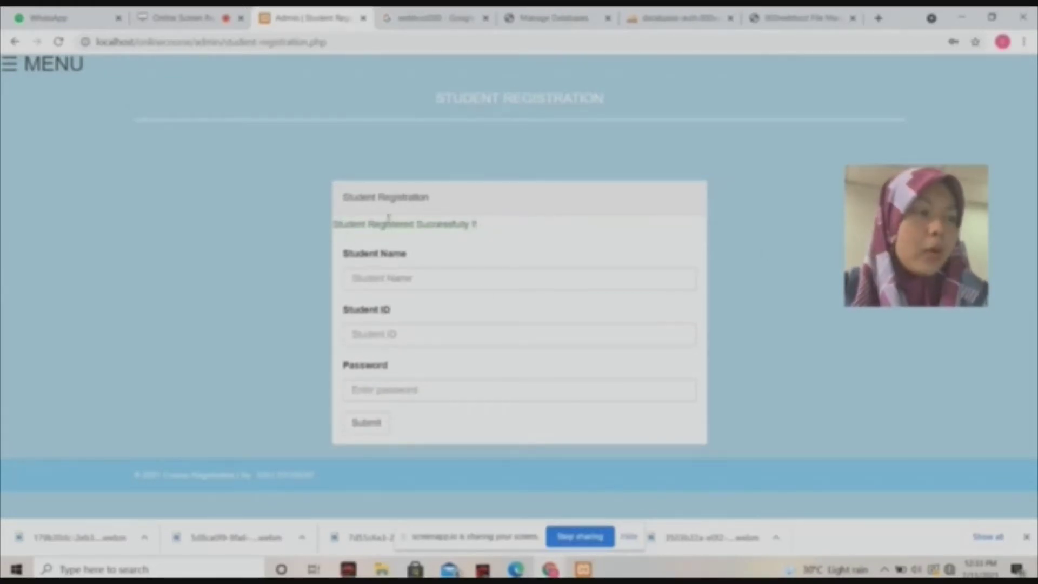
left_click(7, 66)
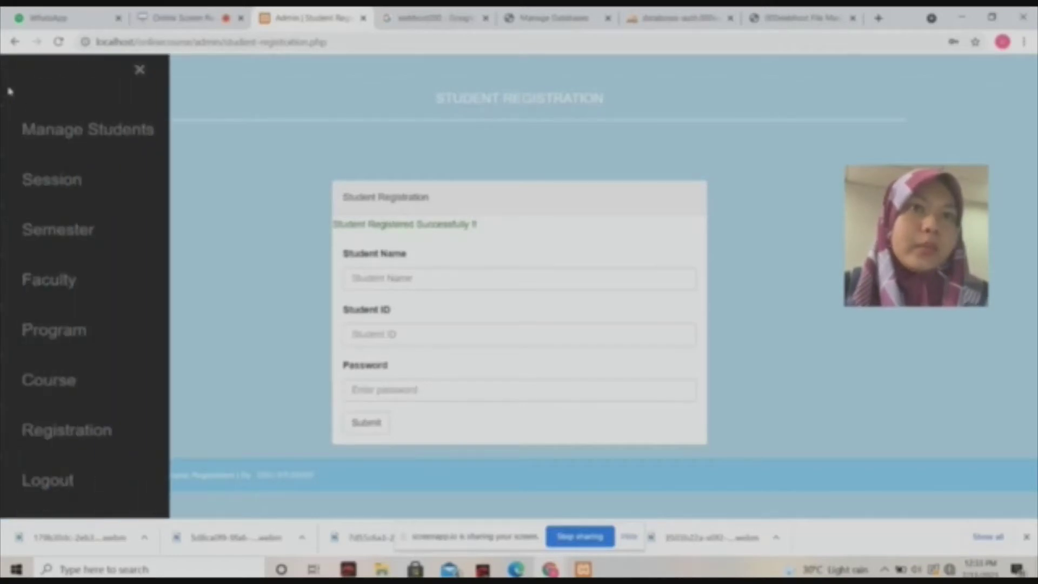
Browse the registration database's admin, course, faculty and program tables in phpMyAdmin.
left_click(126, 133)
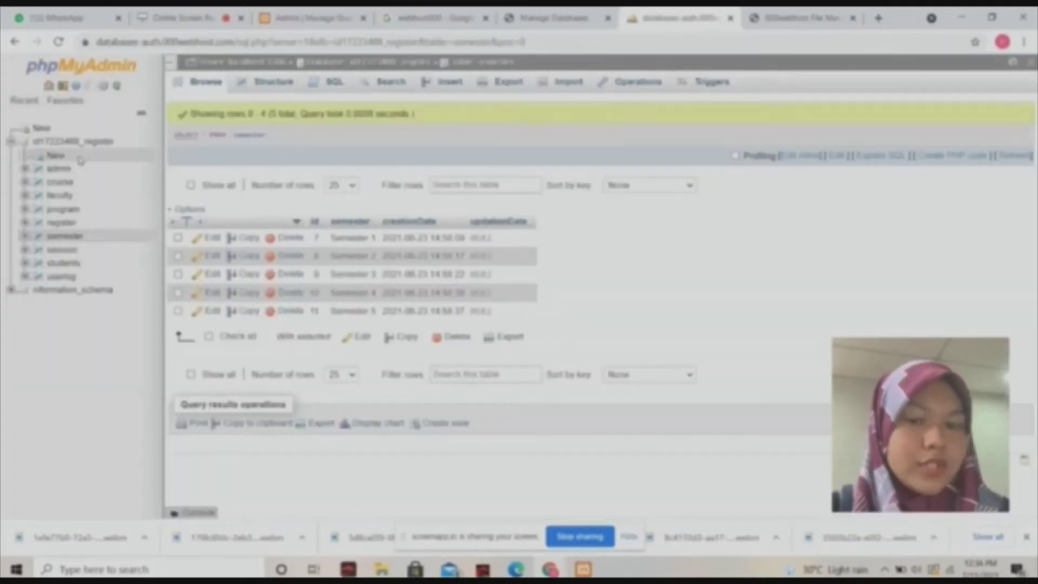
left_click(73, 144)
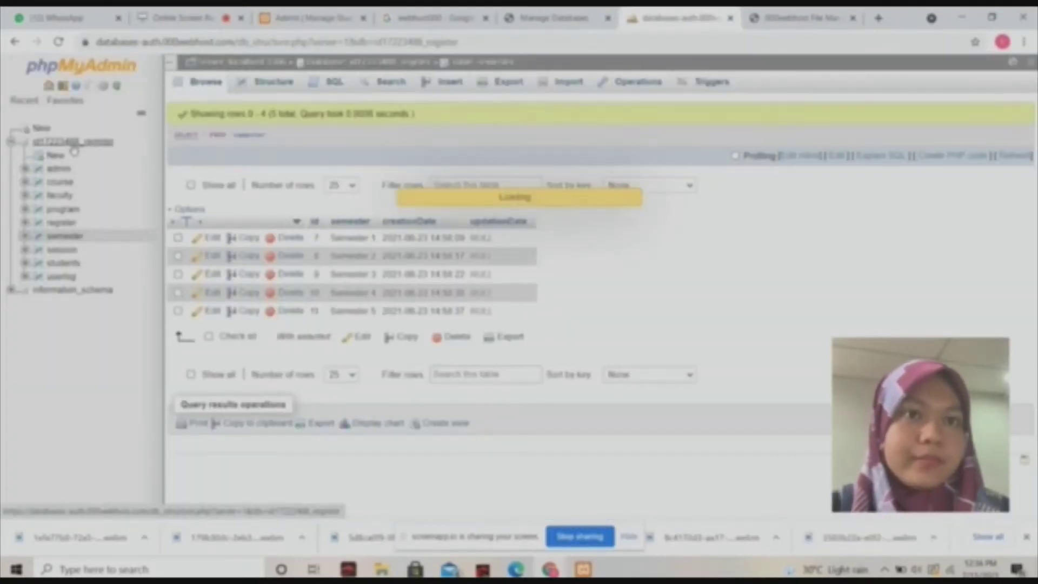
left_click(60, 170)
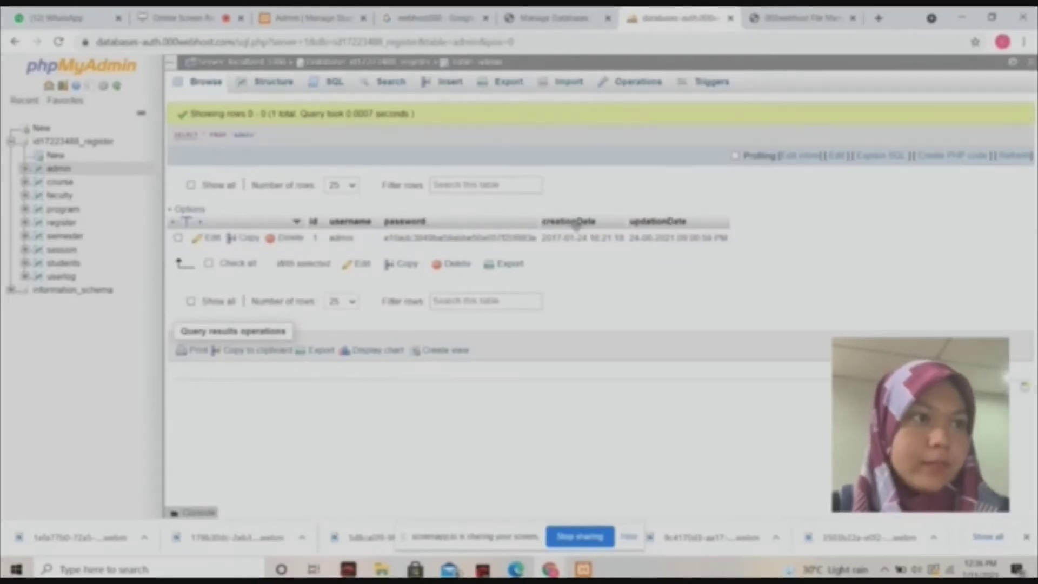
left_click(69, 183)
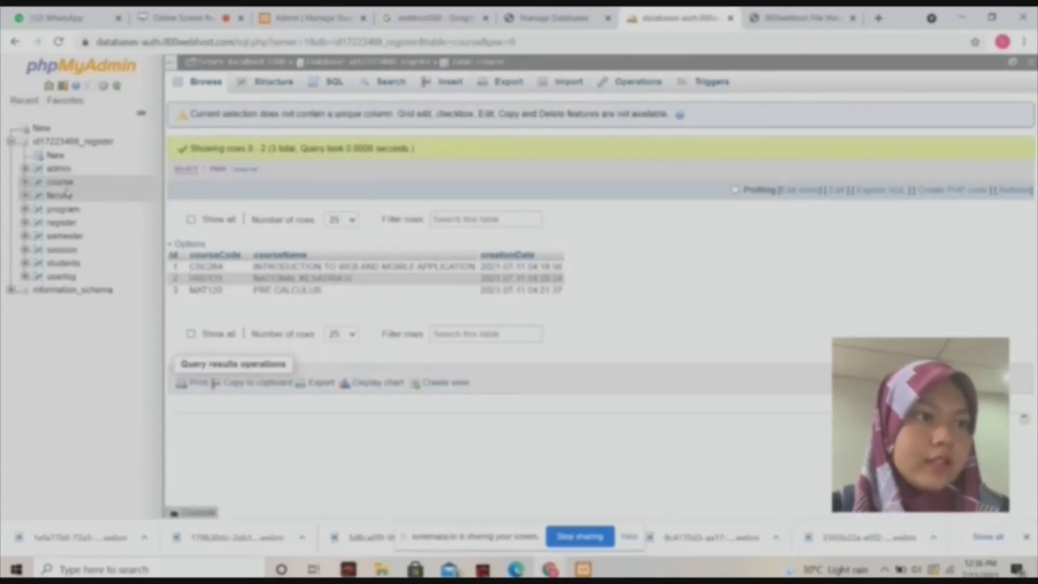
left_click(67, 196)
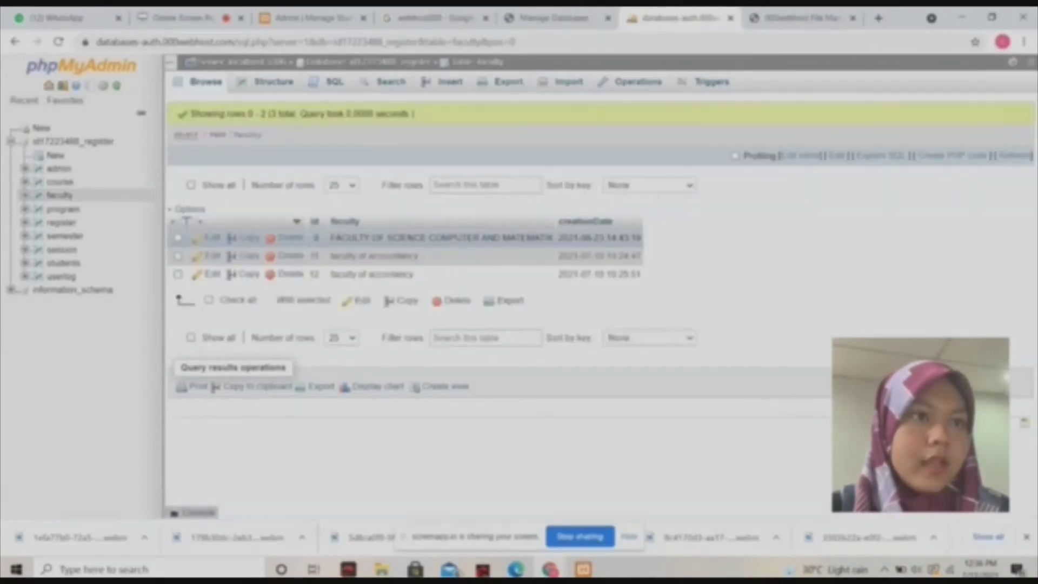
left_click(70, 211)
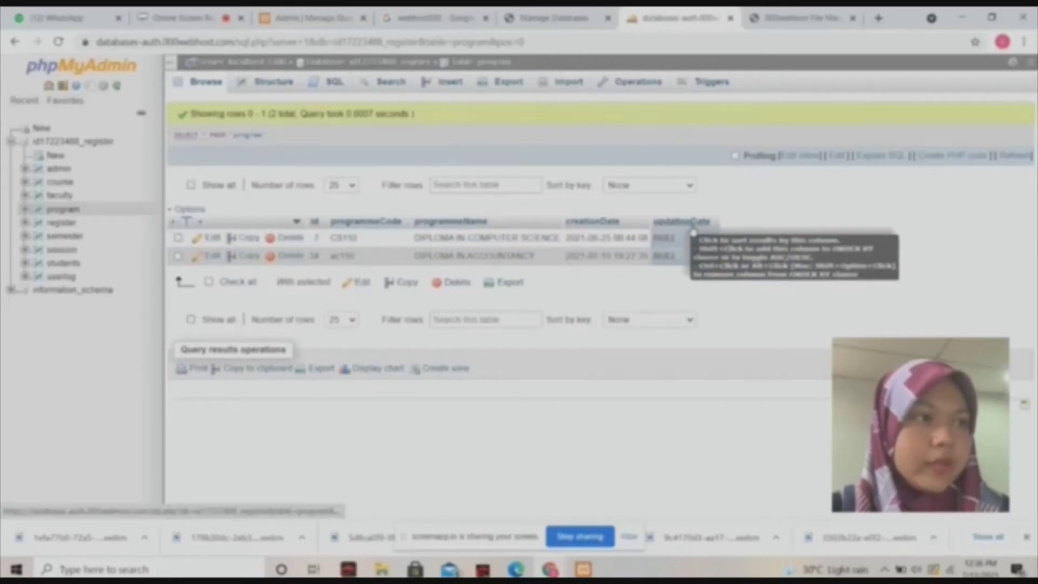
Browse the register, semester, session, students and userlog table records in phpMyAdmin.
left_click(50, 225)
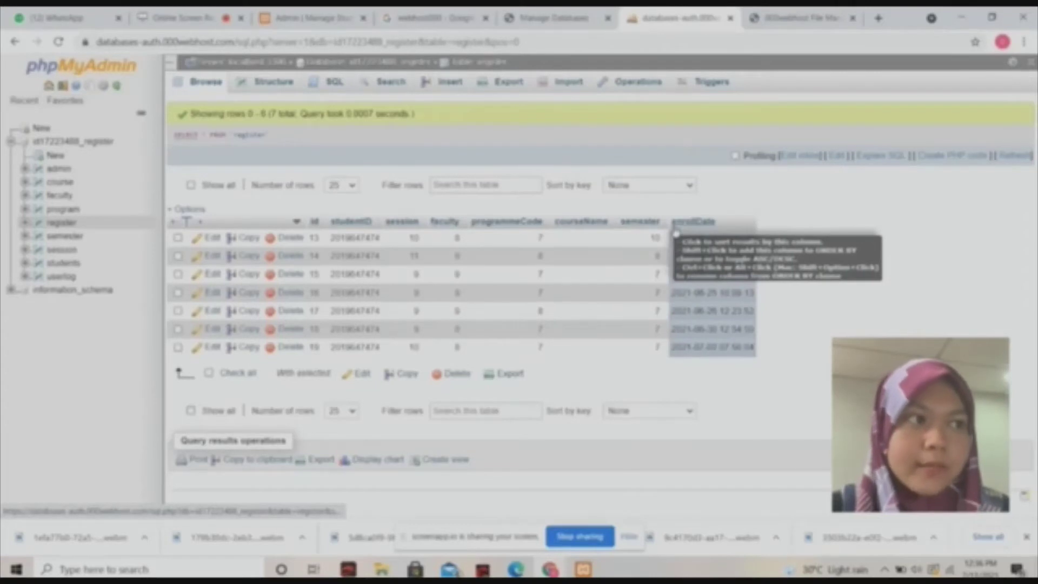
left_click(73, 238)
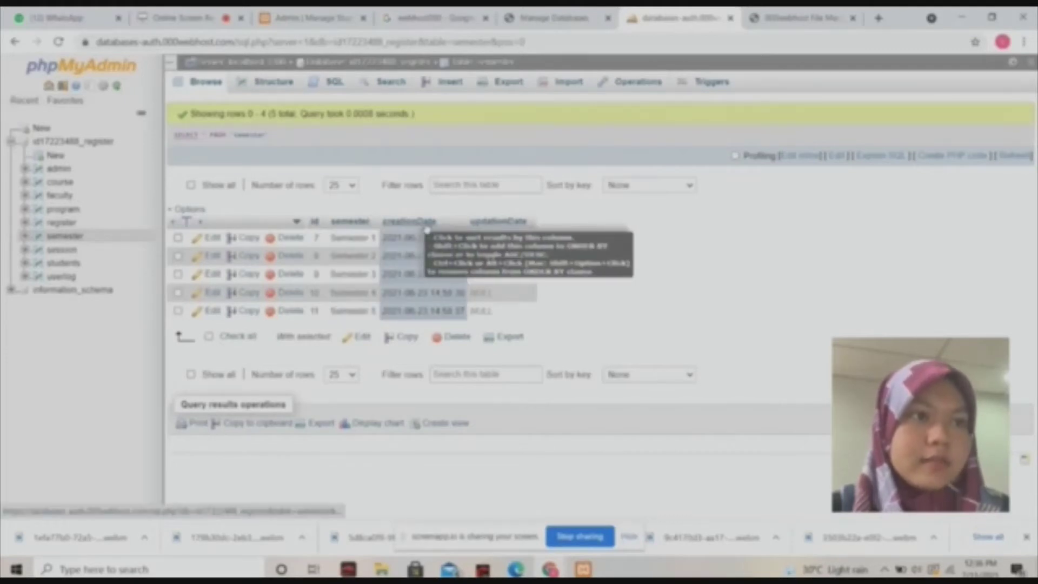
left_click(47, 252)
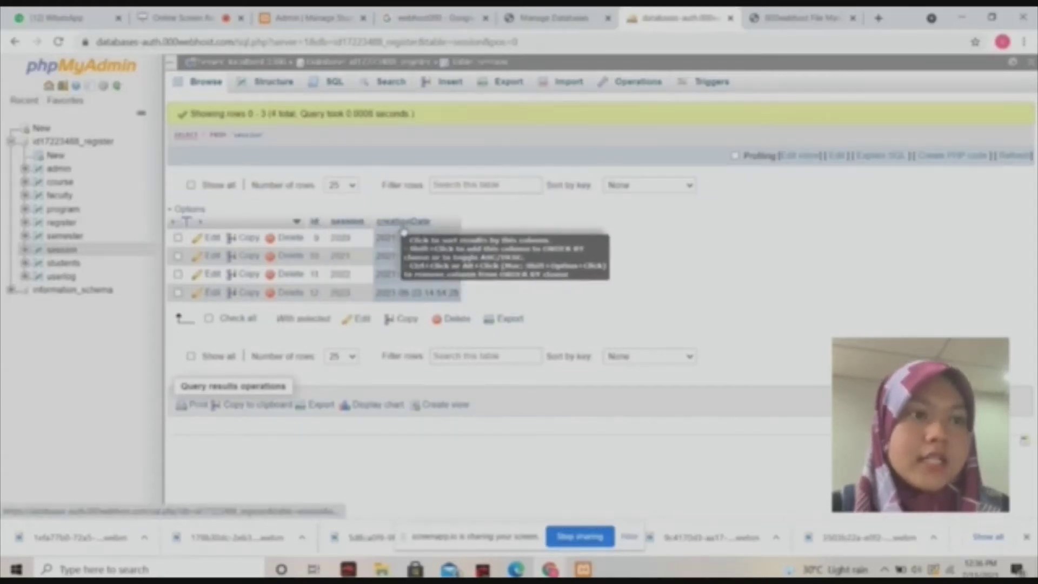
left_click(75, 266)
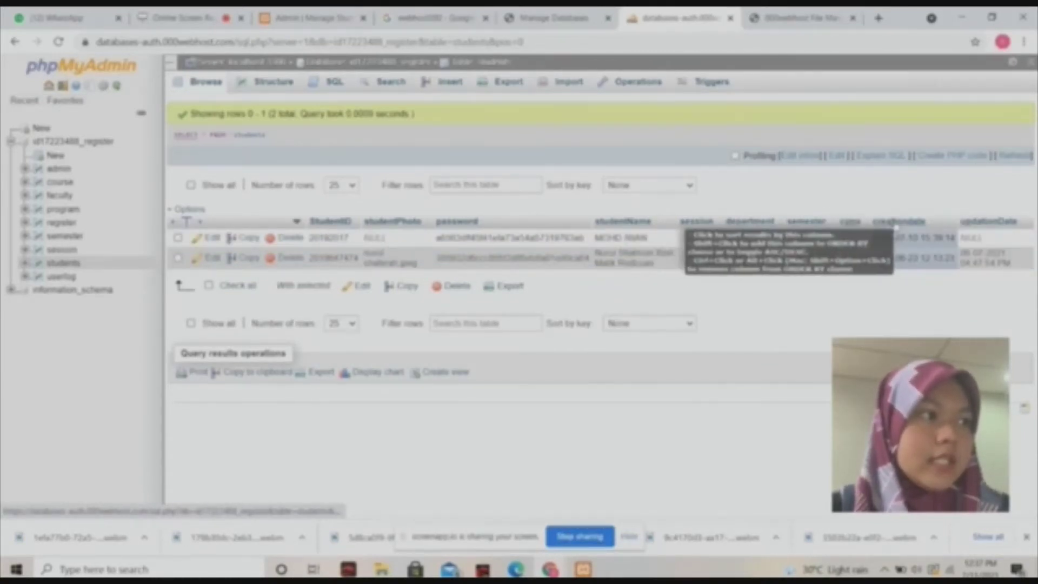
left_click(65, 281)
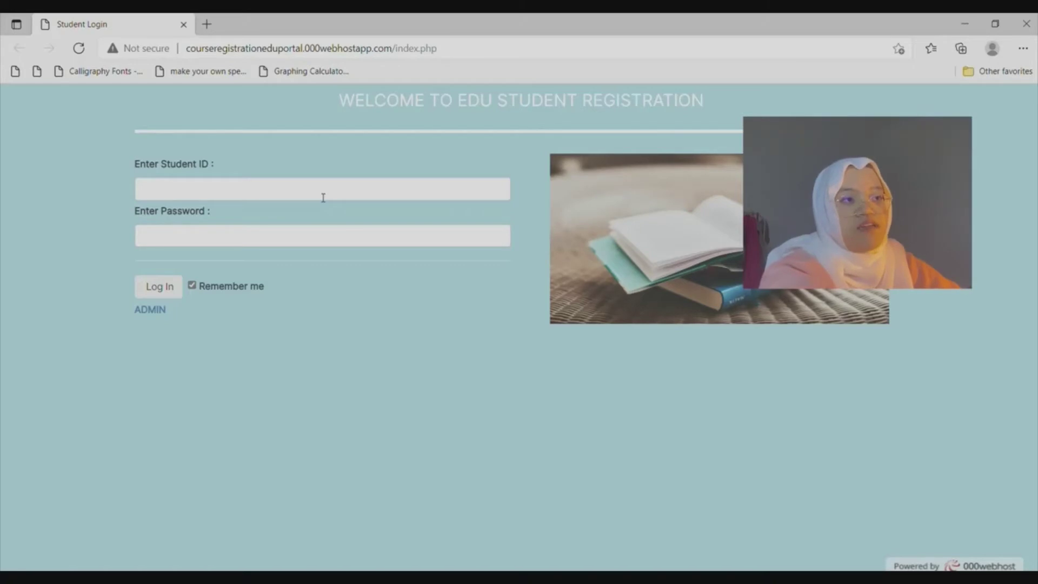
Log in to the student portal with the student's ID and password.
type("20192")
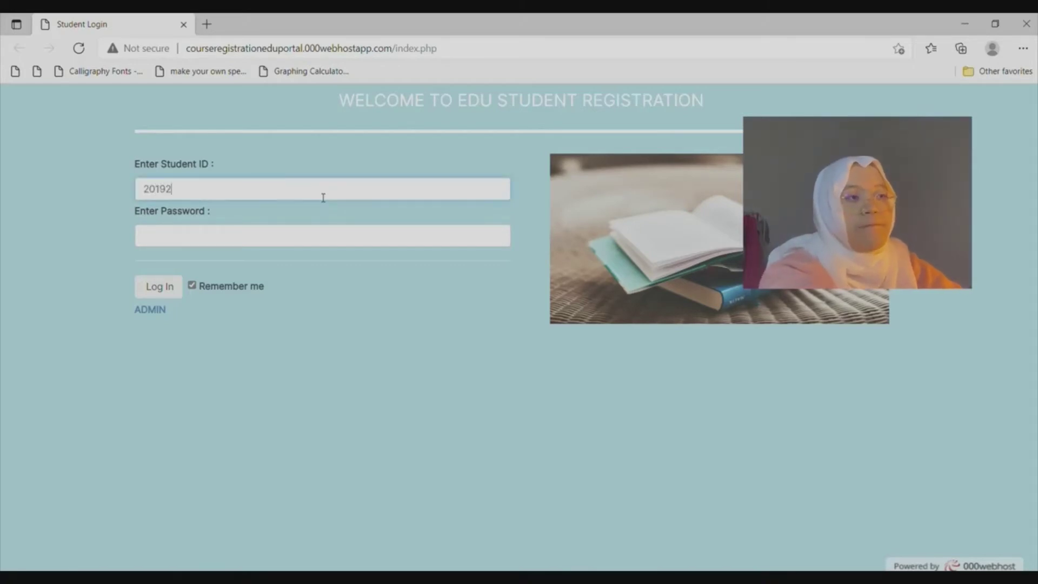
type("017")
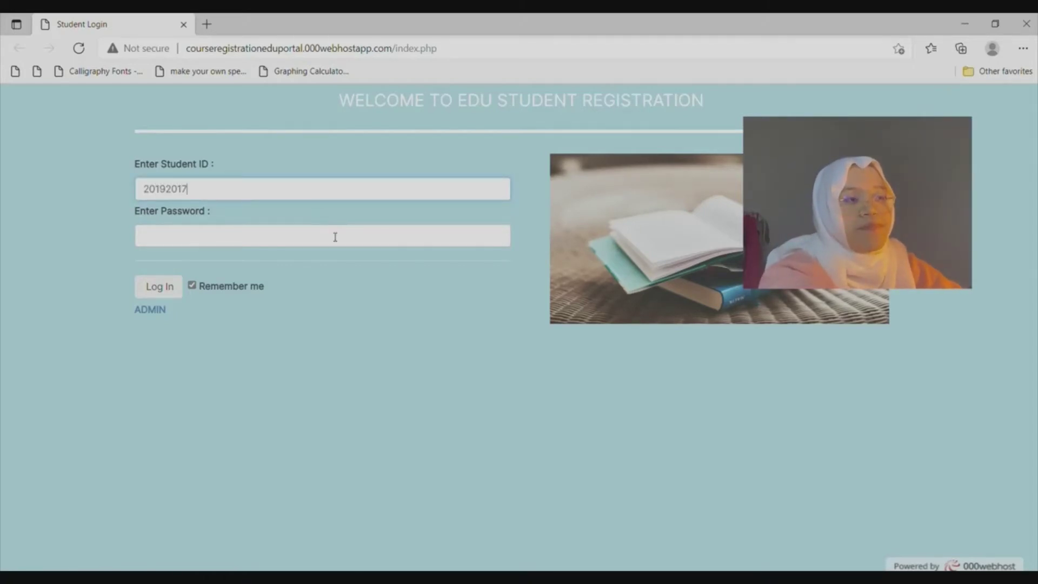
type("20192017")
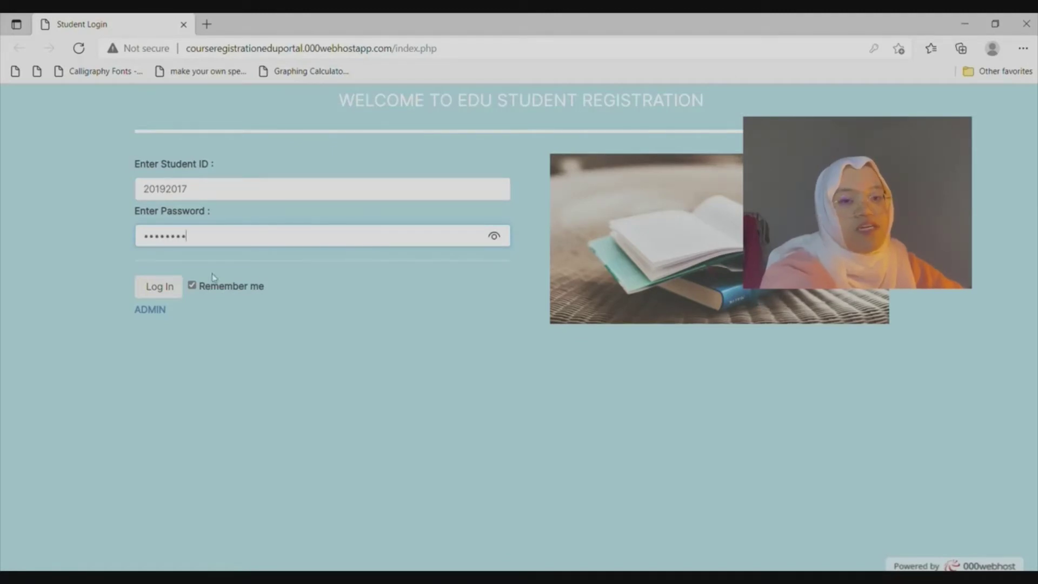
left_click(170, 293)
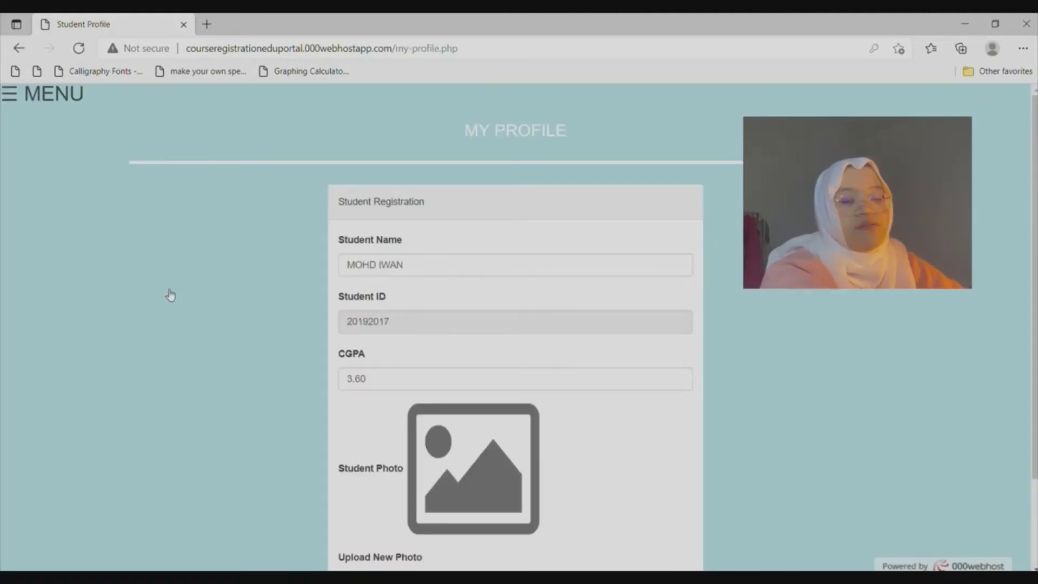
Open My Profile from the menu and scroll down to the Upload New Photo section.
left_click(19, 96)
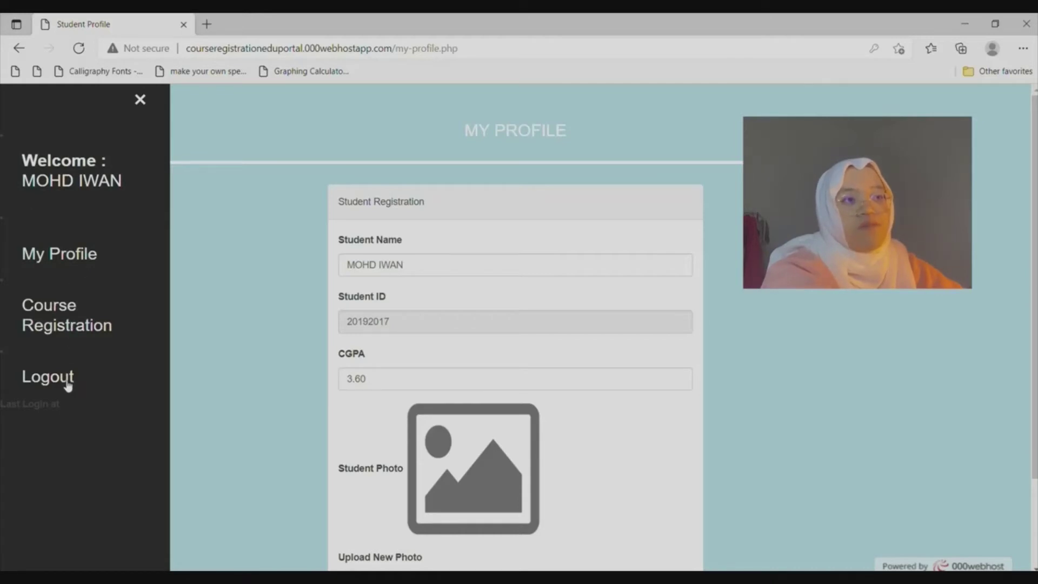
left_click(102, 264)
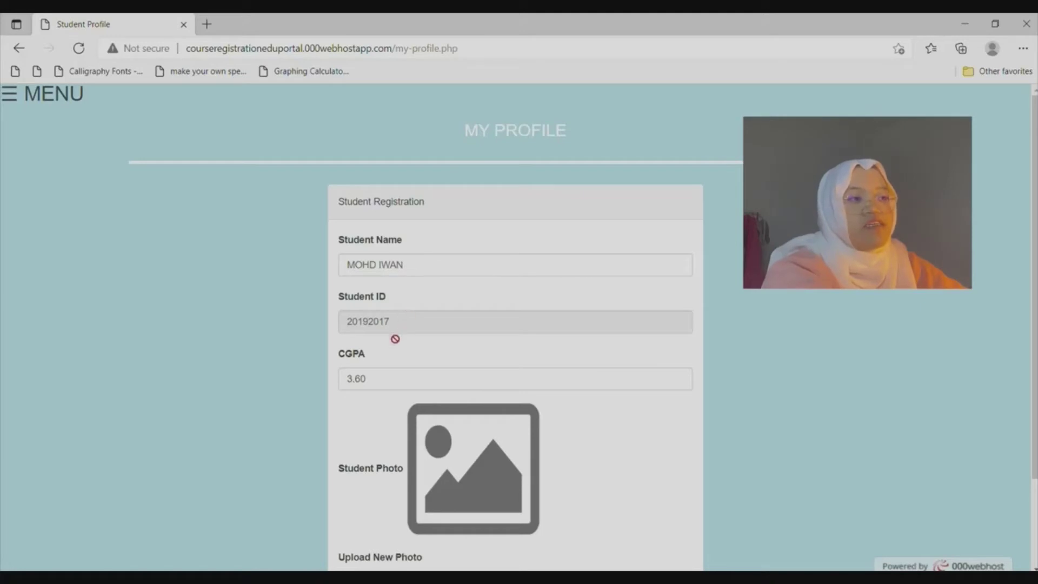
scroll(389, 370, "down", 2)
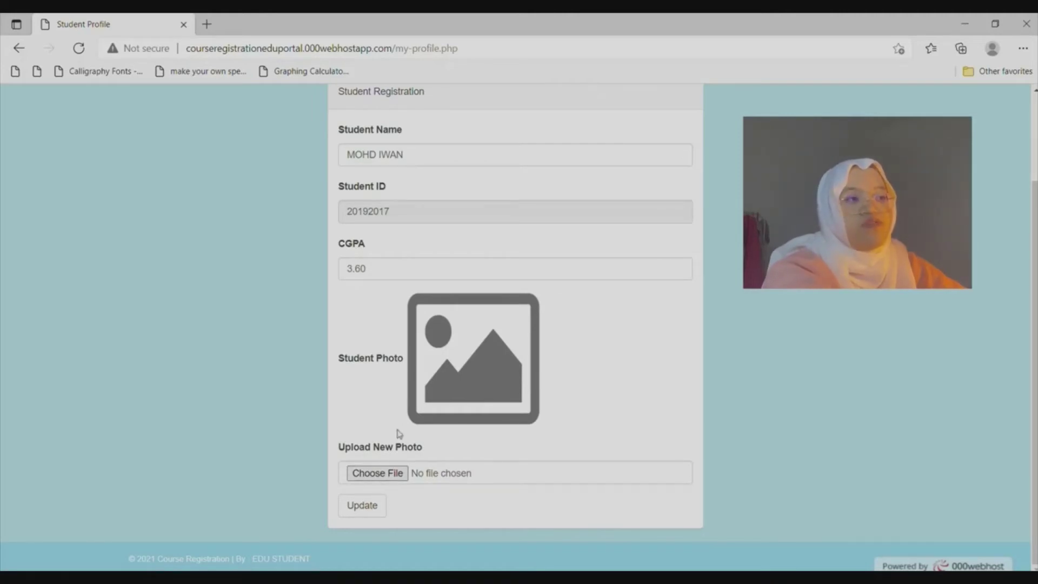
Change the CGPA from 3.60 to 4.0, pick dp.jpg as the new photo, and update the record.
double_click(402, 279)
key("BackSpace")
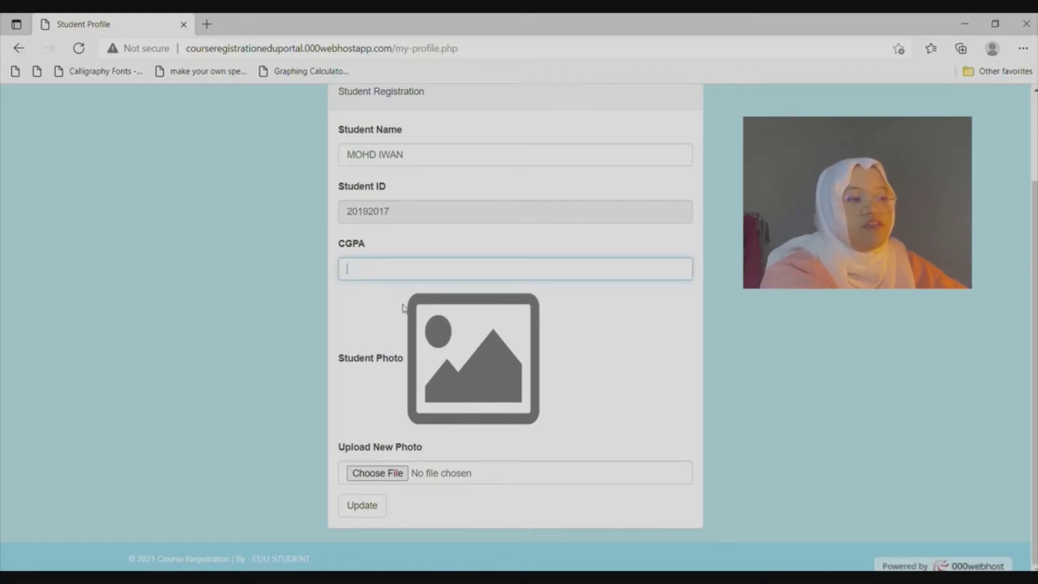
type("4.")
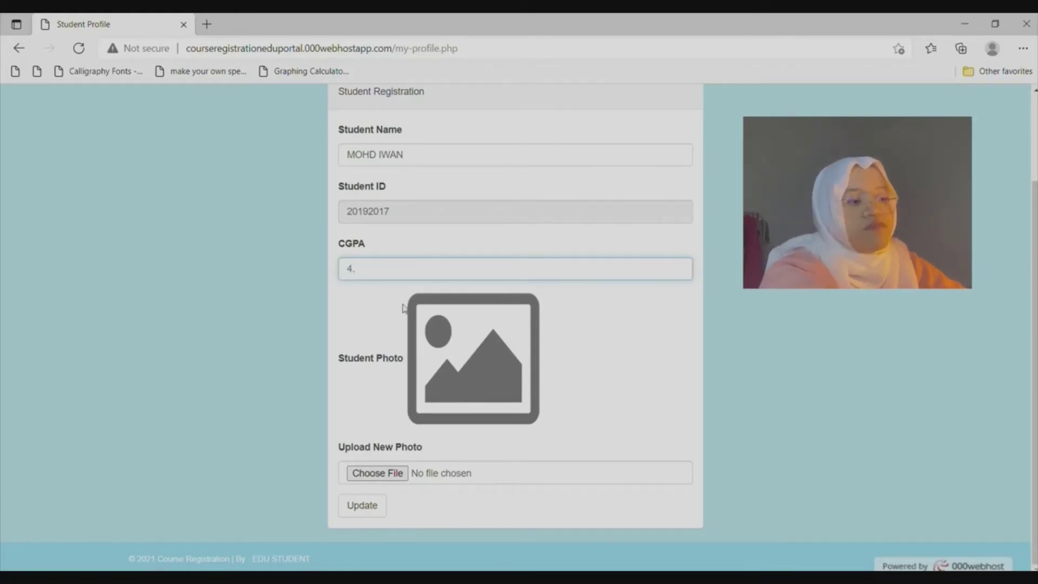
type("0")
left_click(398, 473)
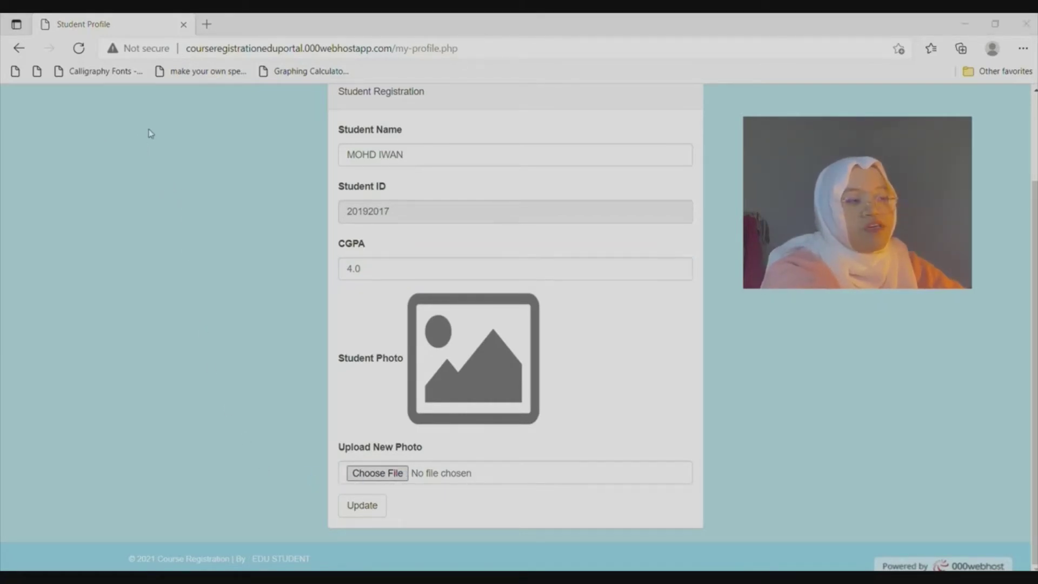
key("Return")
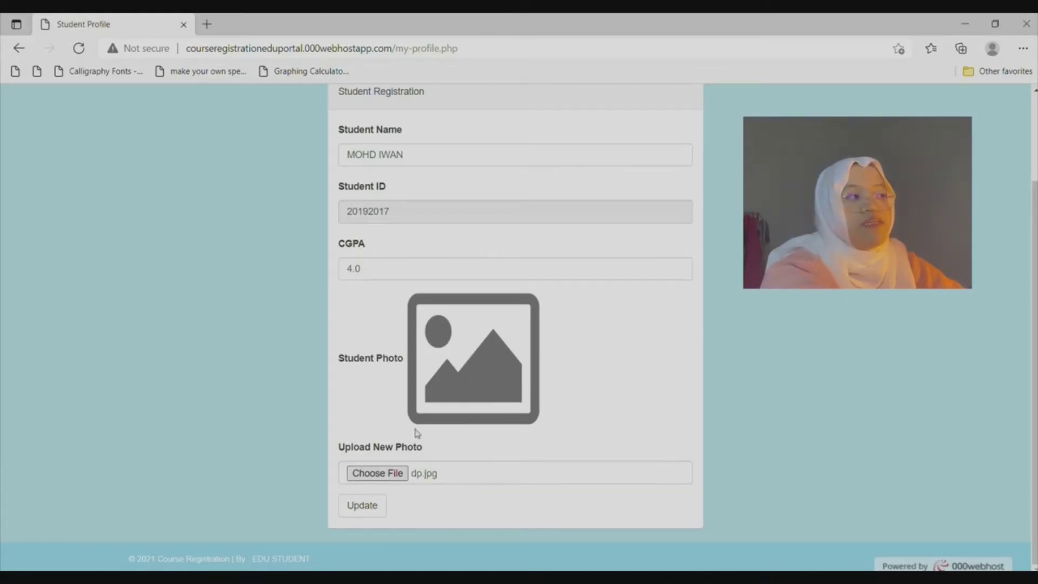
left_click(370, 508)
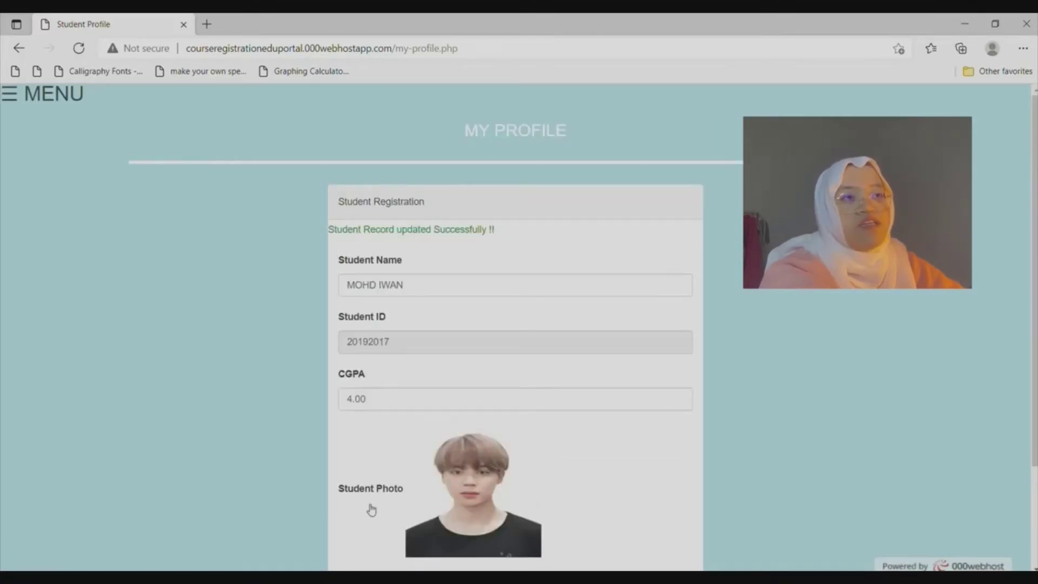
Go to the course registration page and scroll down to the registration form.
left_click(11, 96)
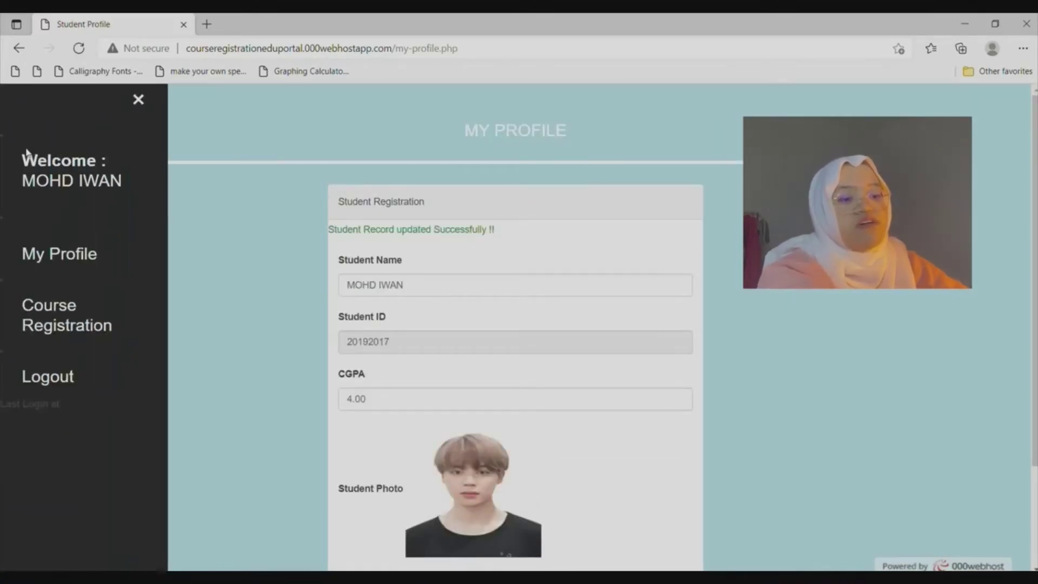
left_click(65, 307)
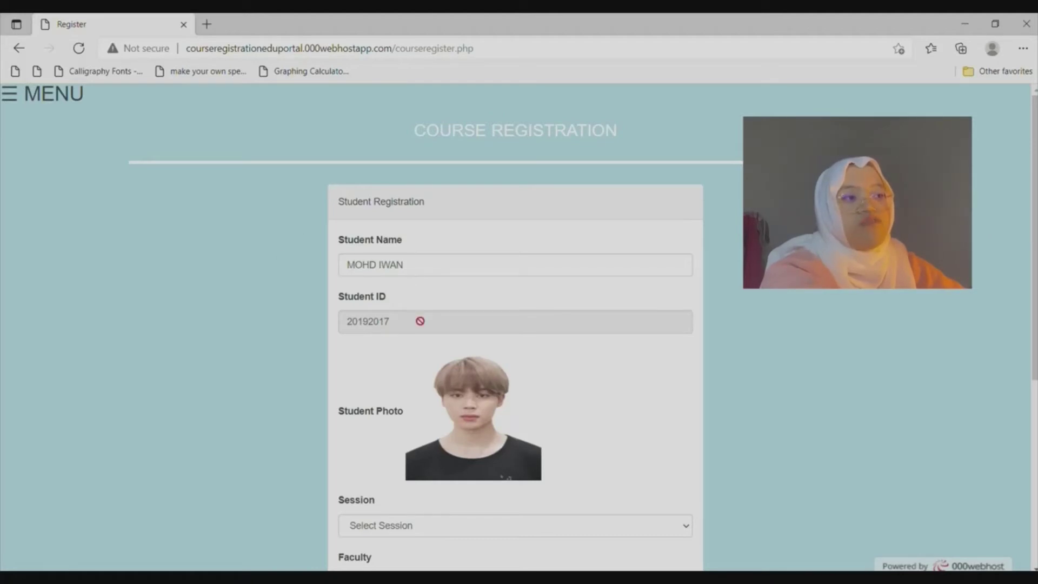
scroll(436, 382, "down", 4)
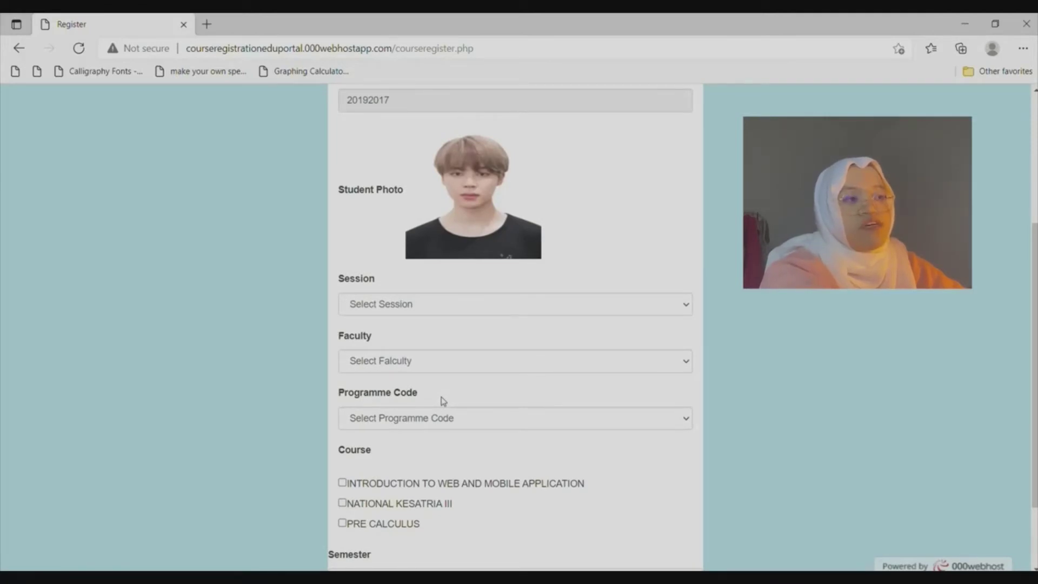
scroll(443, 401, "down", 2)
Choose session 2020, FACULTY OF SCIENCE COMPUTER AND MATEMATIK, and programme code CS110.
left_click(454, 207)
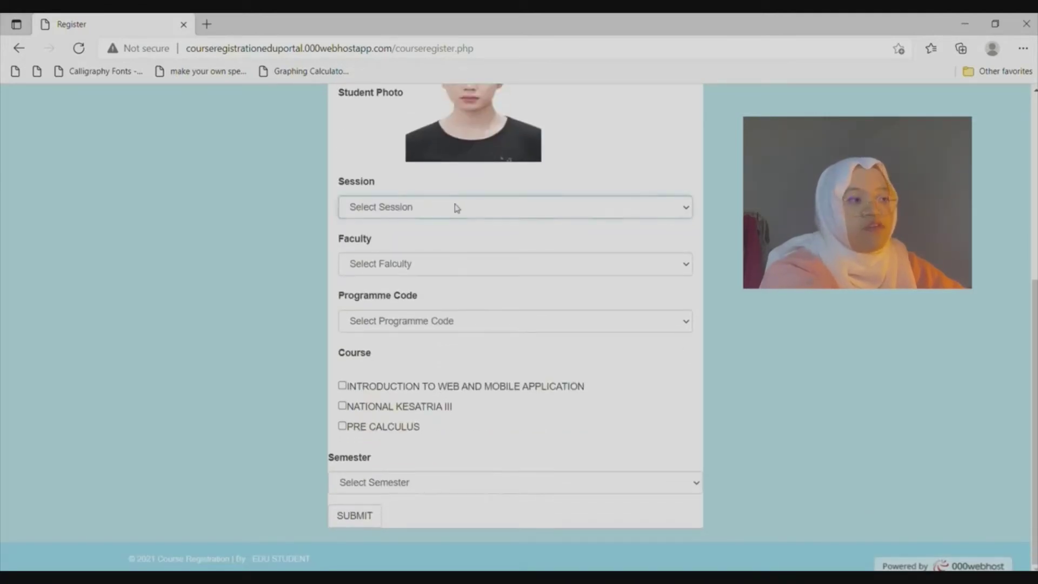
left_click(452, 242)
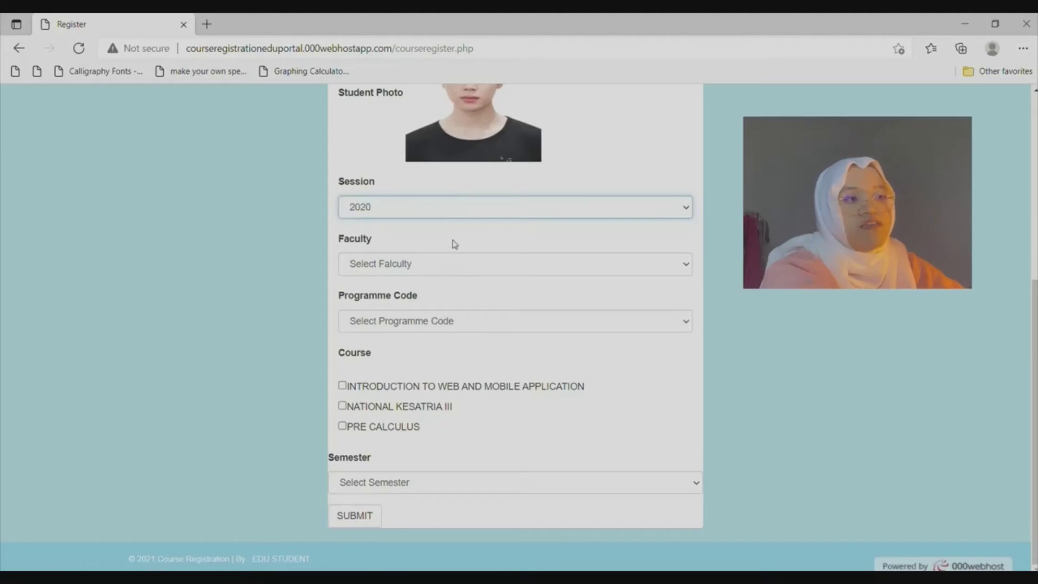
left_click(447, 272)
left_click(448, 304)
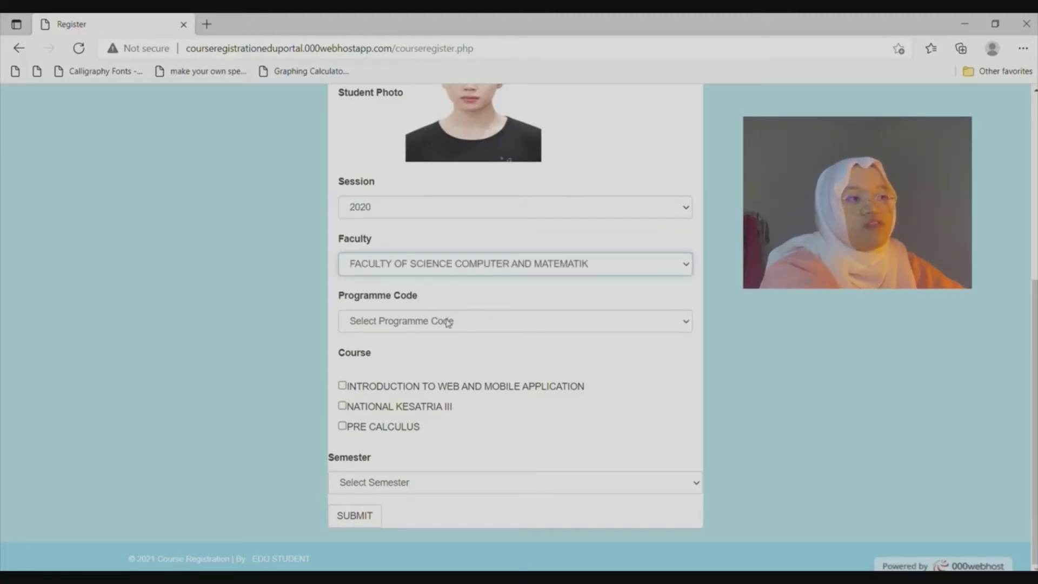
left_click(448, 321)
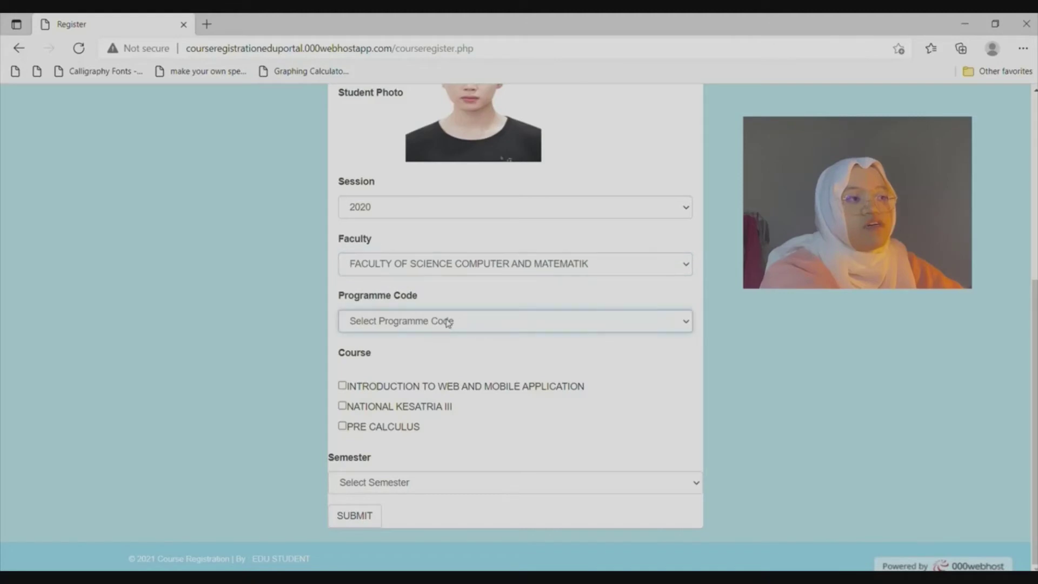
left_click(451, 361)
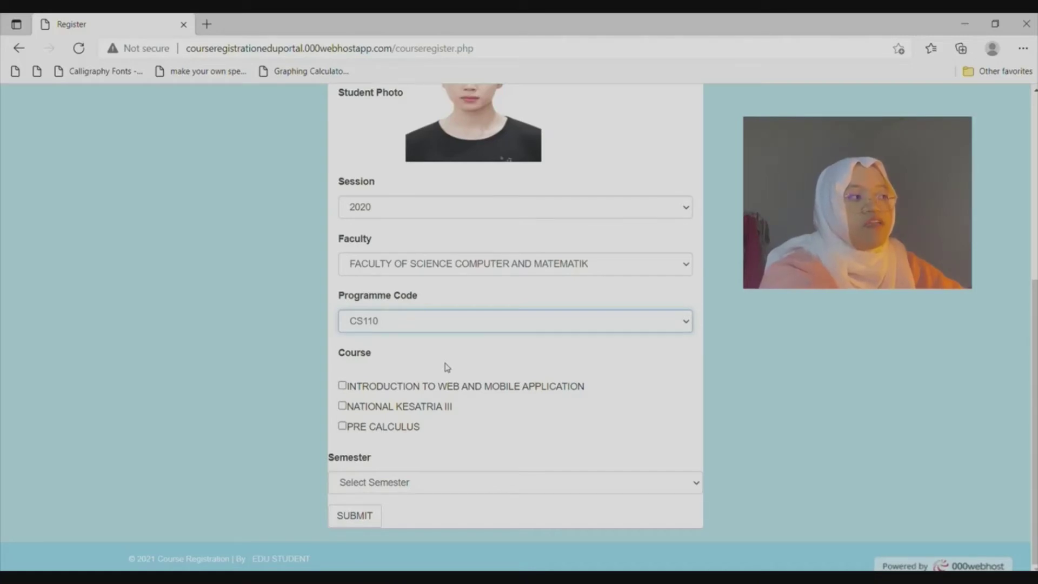
Tick INTRODUCTION TO WEB AND MOBILE APPLICATION, choose Semester 4, and submit the registration.
left_click(342, 385)
left_click(377, 481)
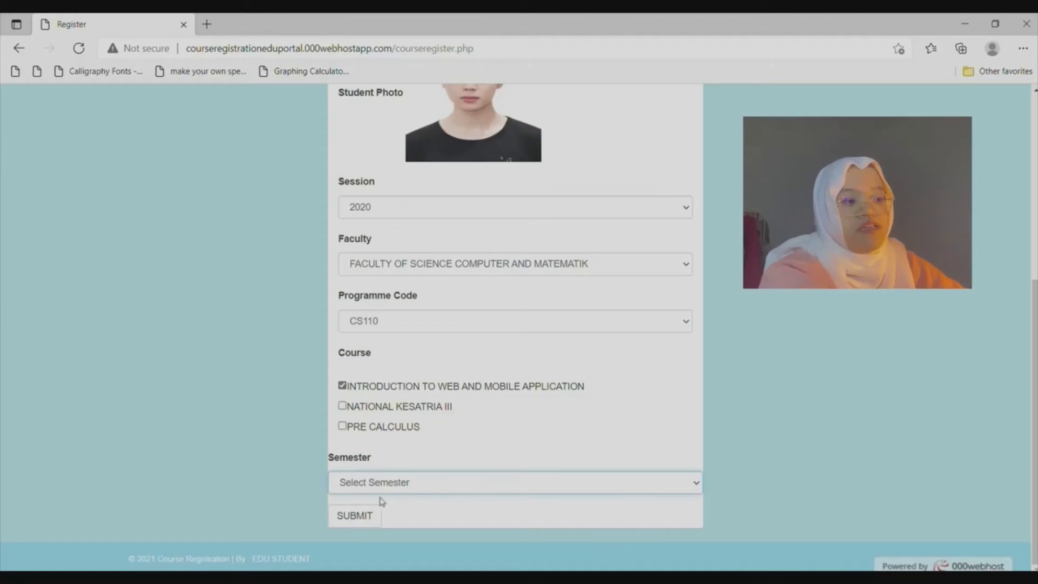
left_click(390, 552)
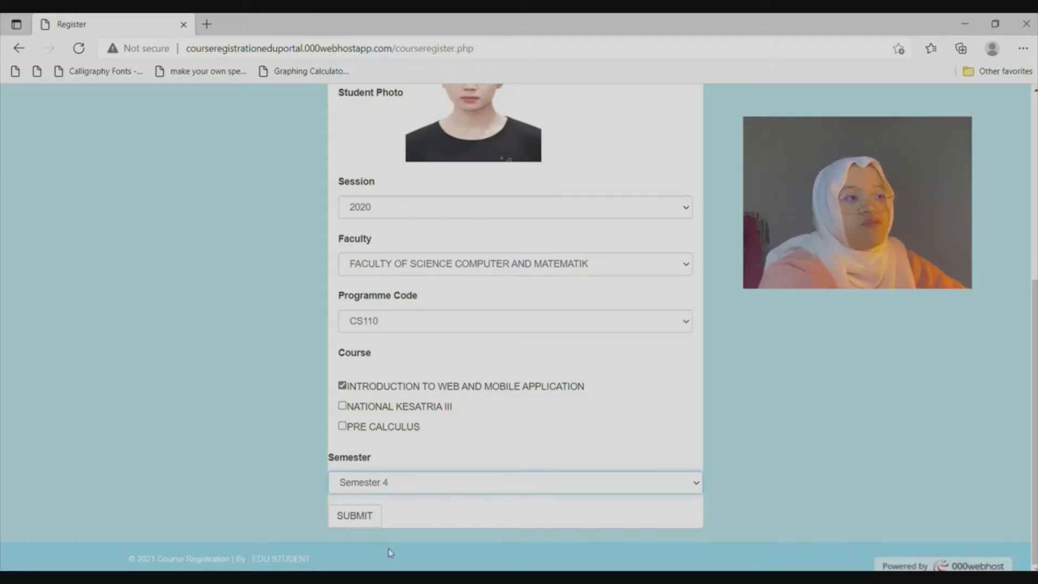
left_click(369, 518)
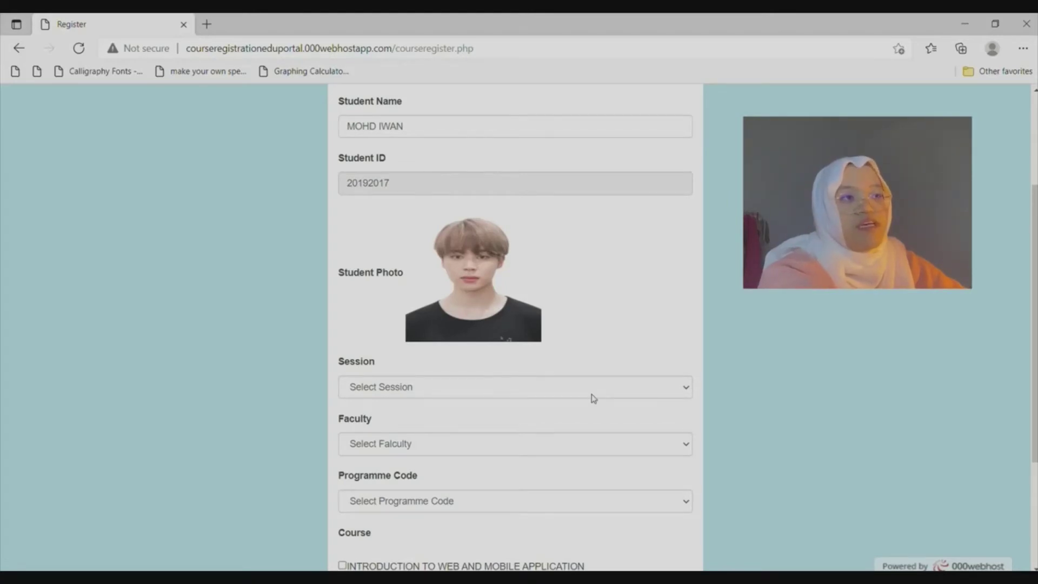
scroll(410, 388, "up", 3)
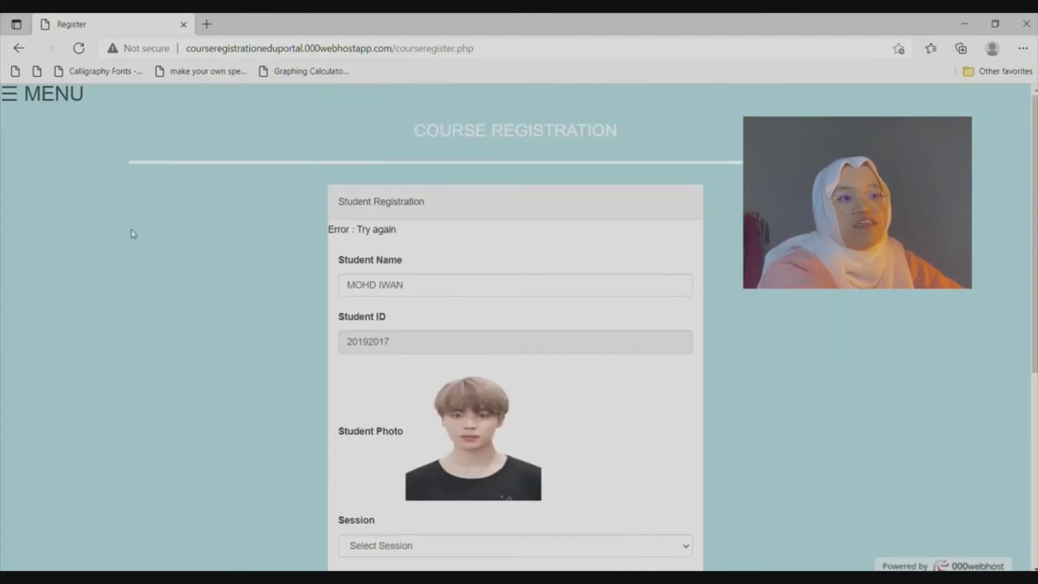
left_click(22, 95)
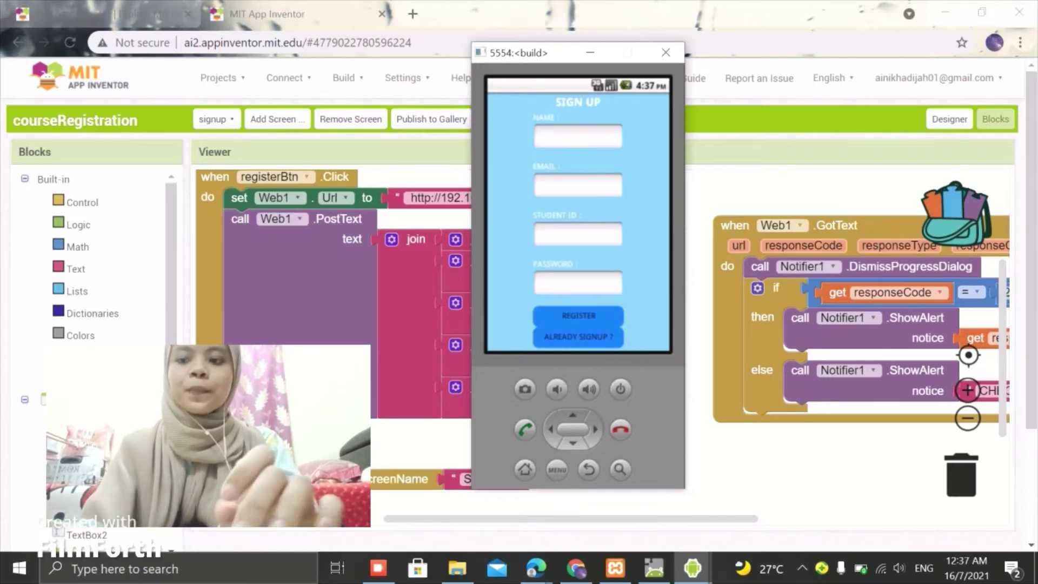
Fill the Sign Up form's NAME and EMAIL fields with the student's full name and e-mail address.
left_click(578, 136)
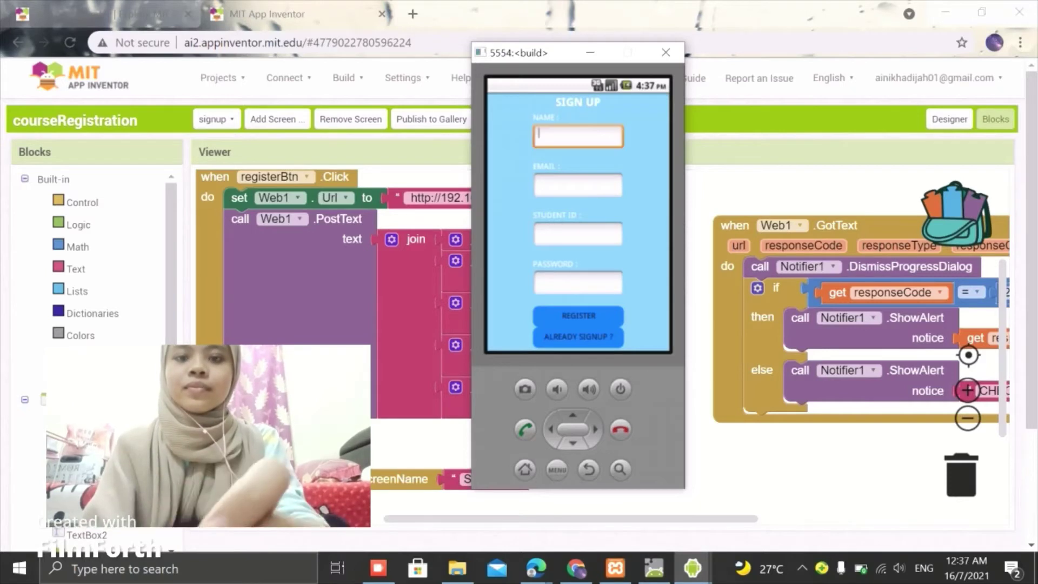
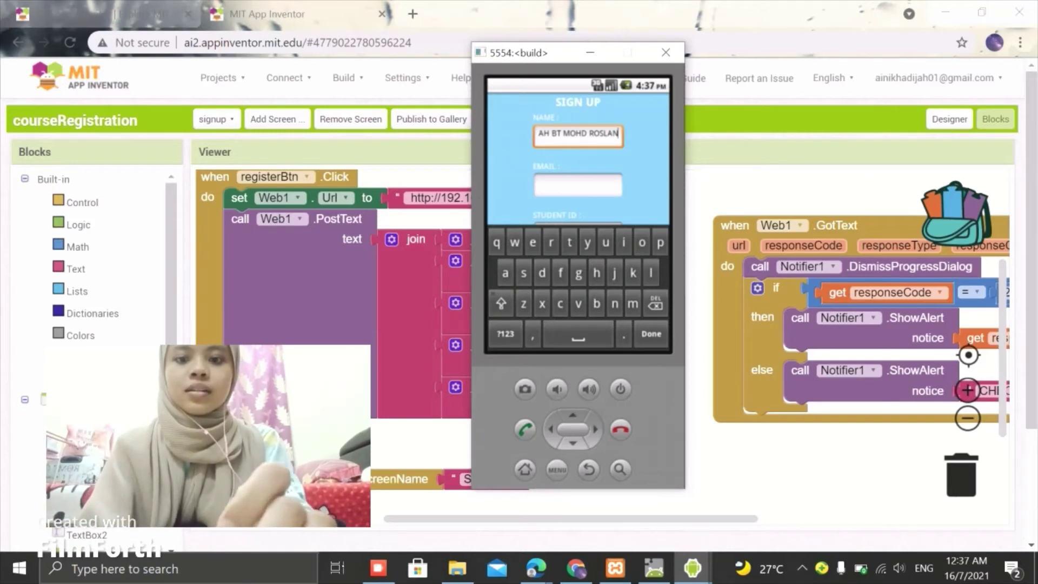
left_click(577, 184)
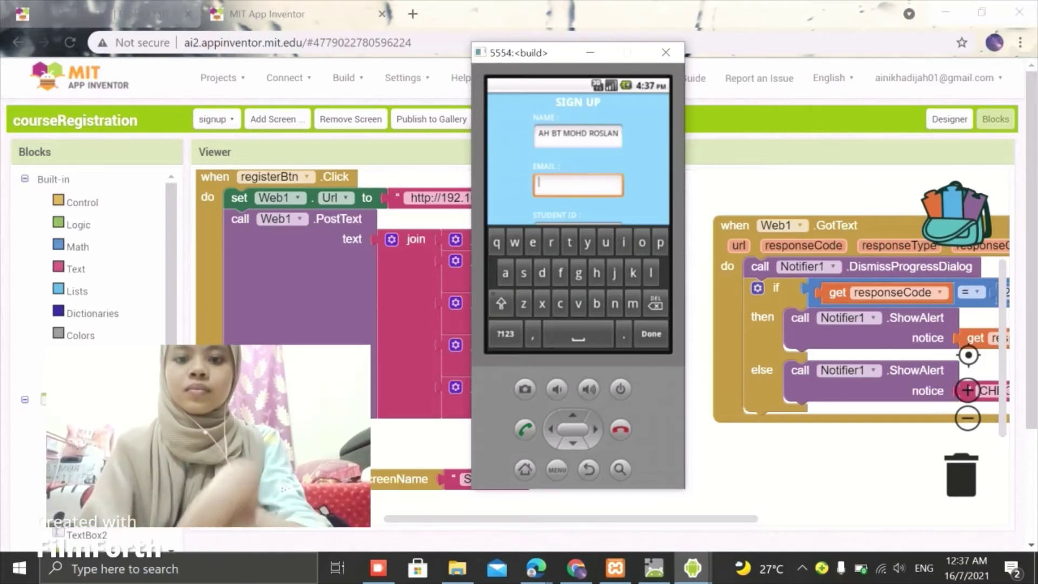
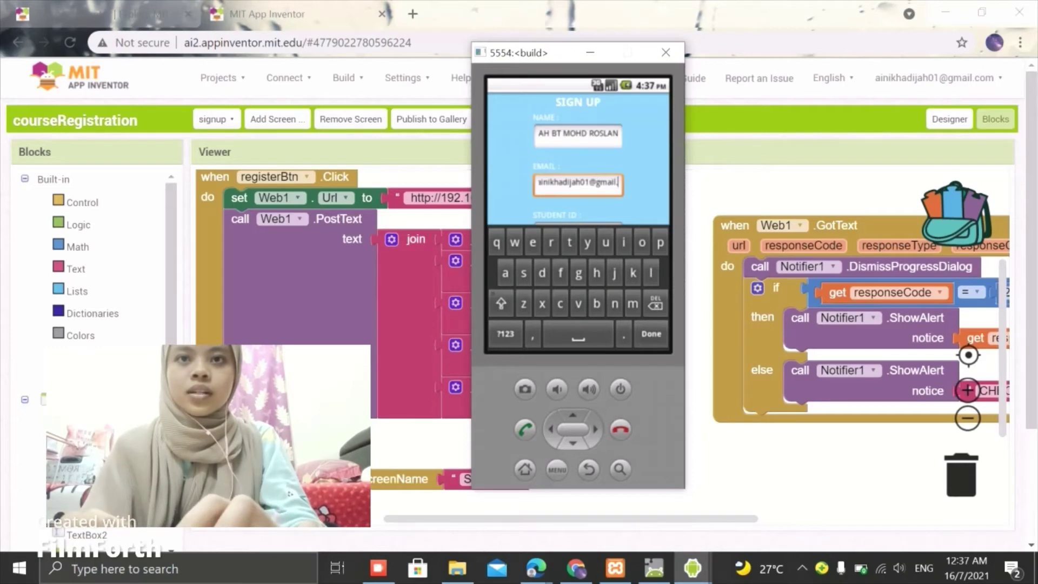
key("Return")
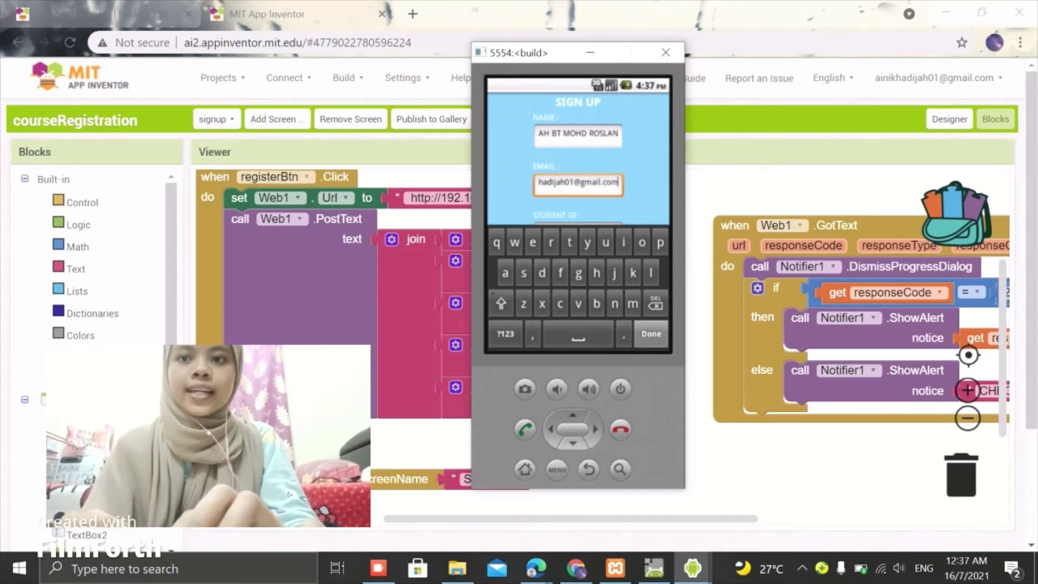
left_click(578, 234)
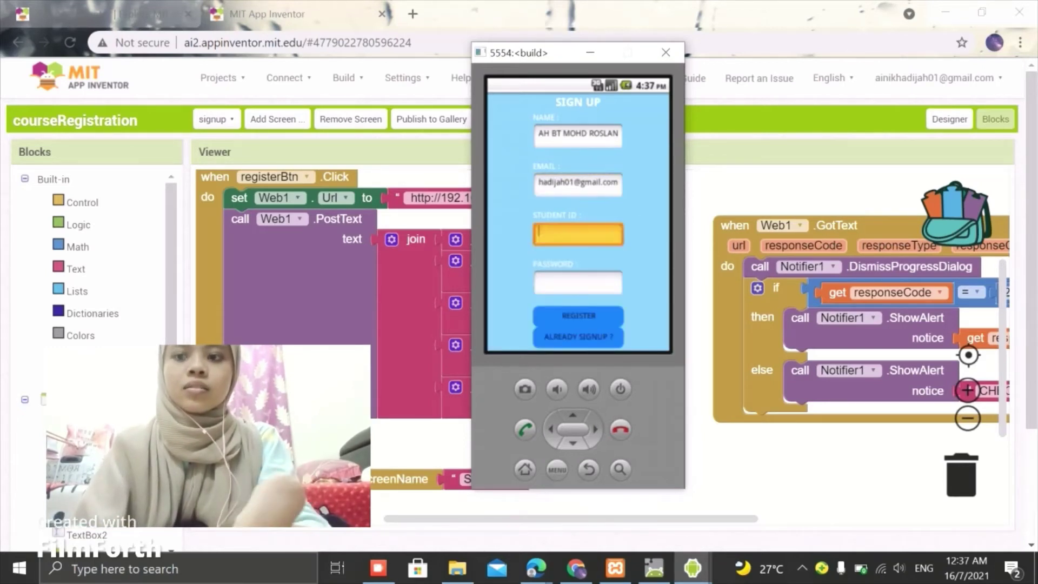